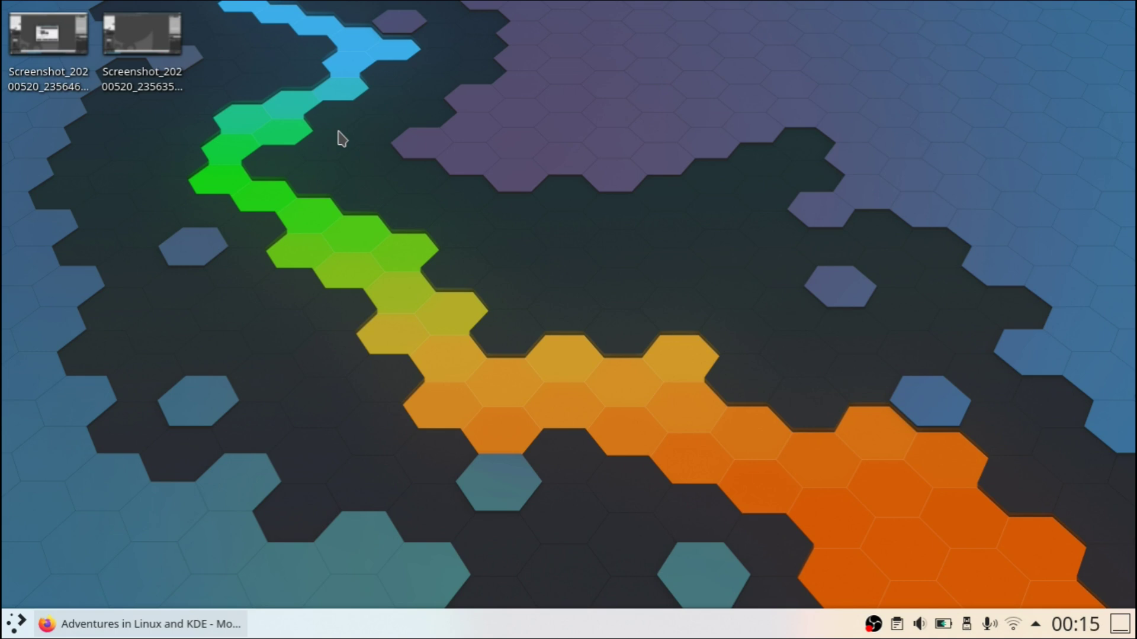
Step: Launch the System Information module via a 'sys' launcher search, reposition its window, then close it
key(super)
text(sys)
key(Return)
drag(441, 10, 598, 46)
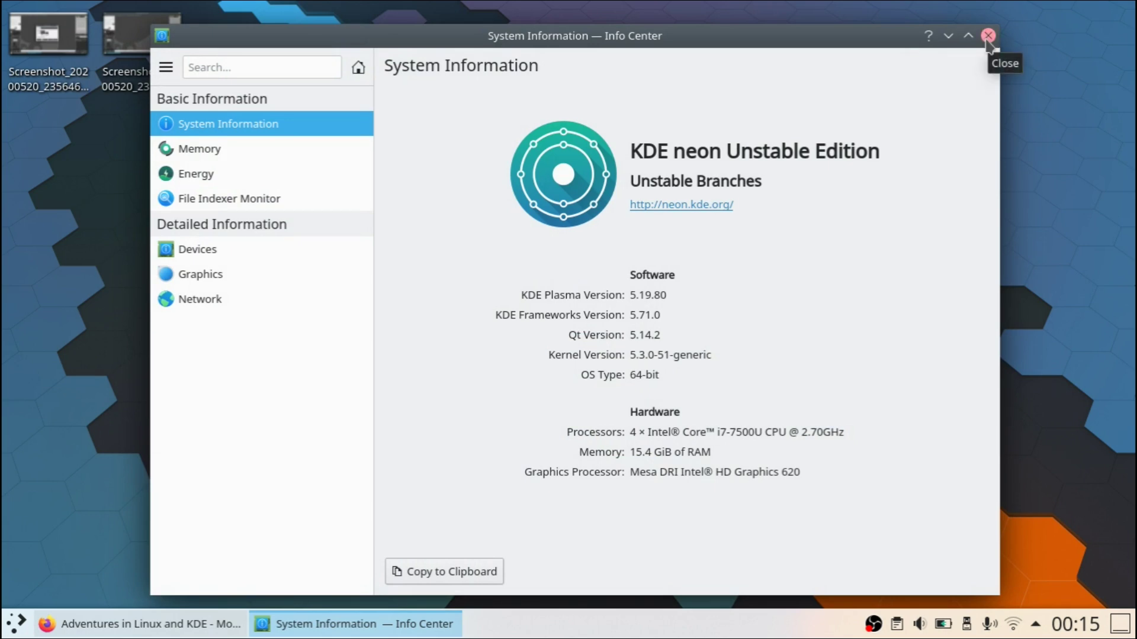
click(987, 37)
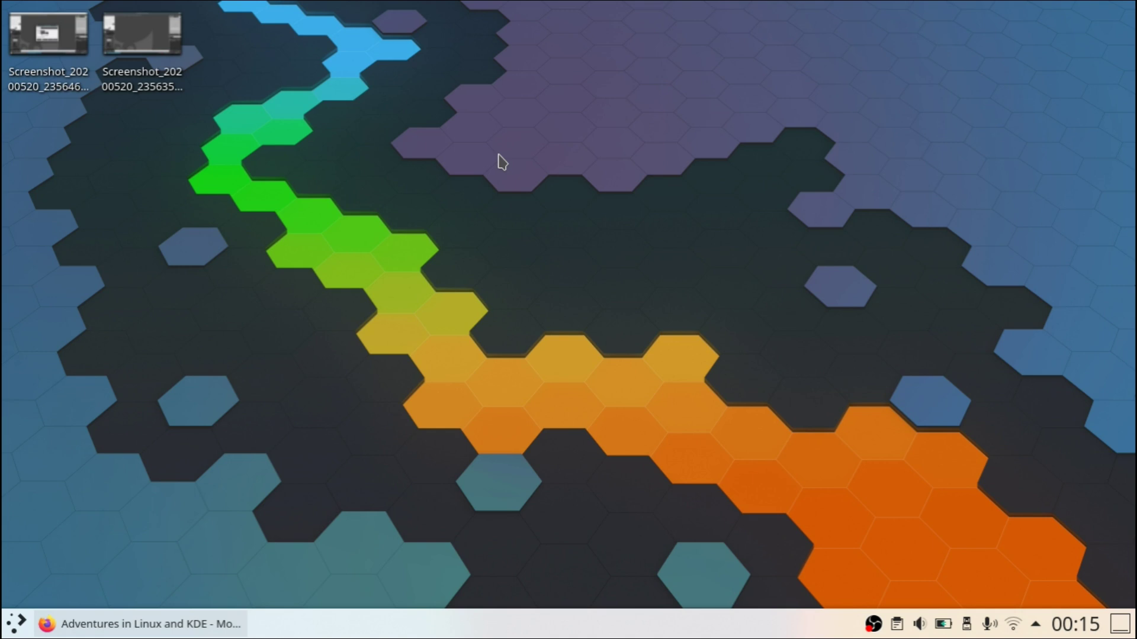
Step: Drag an Analog Clock from Add Widets onto the desktop, then remove it via its context menu
right_click(456, 181)
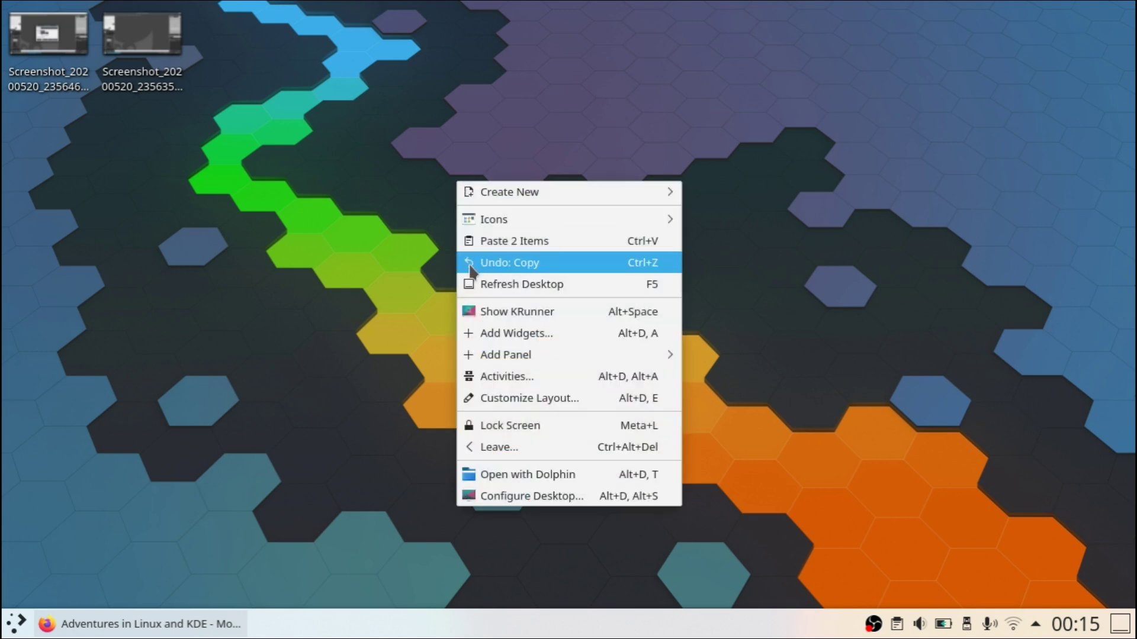
click(493, 333)
drag(207, 300, 551, 293)
click(249, 18)
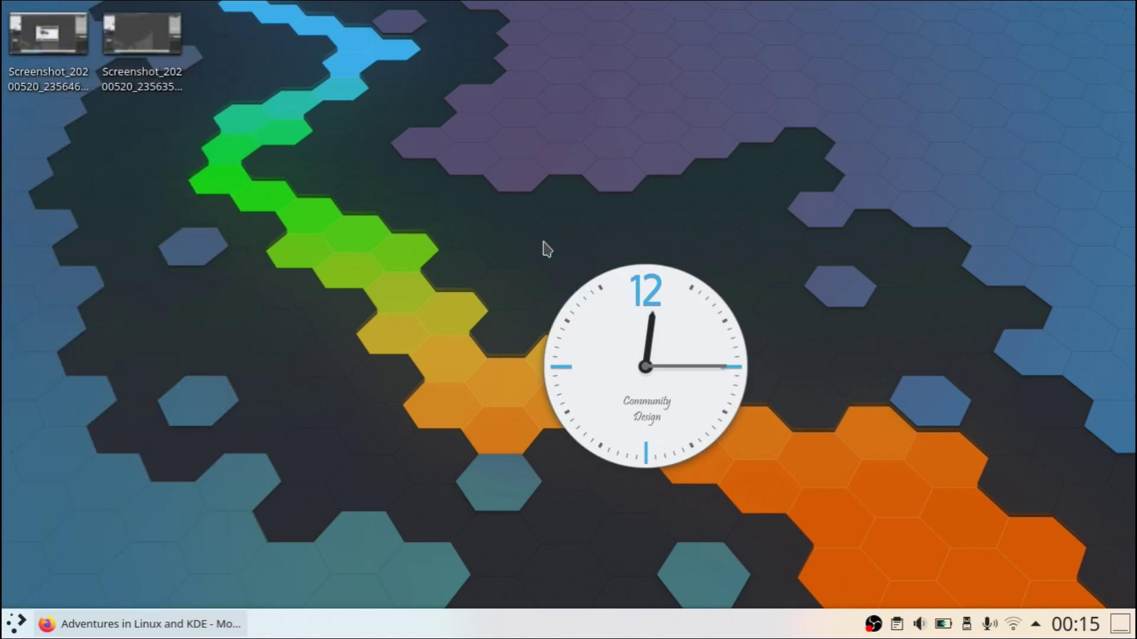
right_click(627, 339)
click(661, 421)
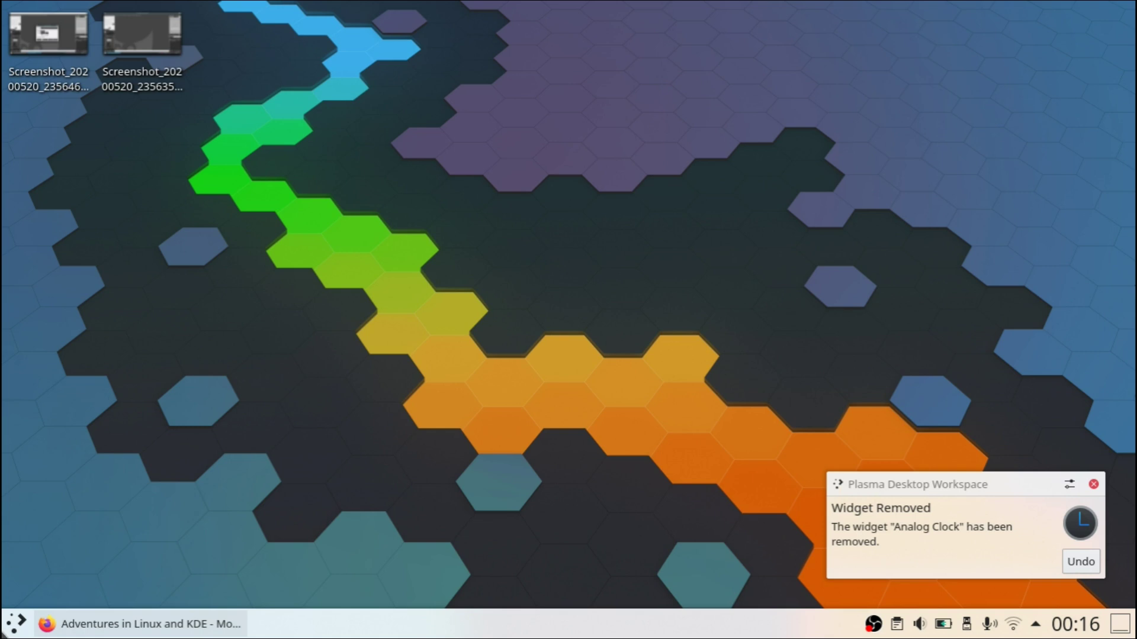
Step: Launch System Settings on its Notifications page and shift the window down-right
click(16, 623)
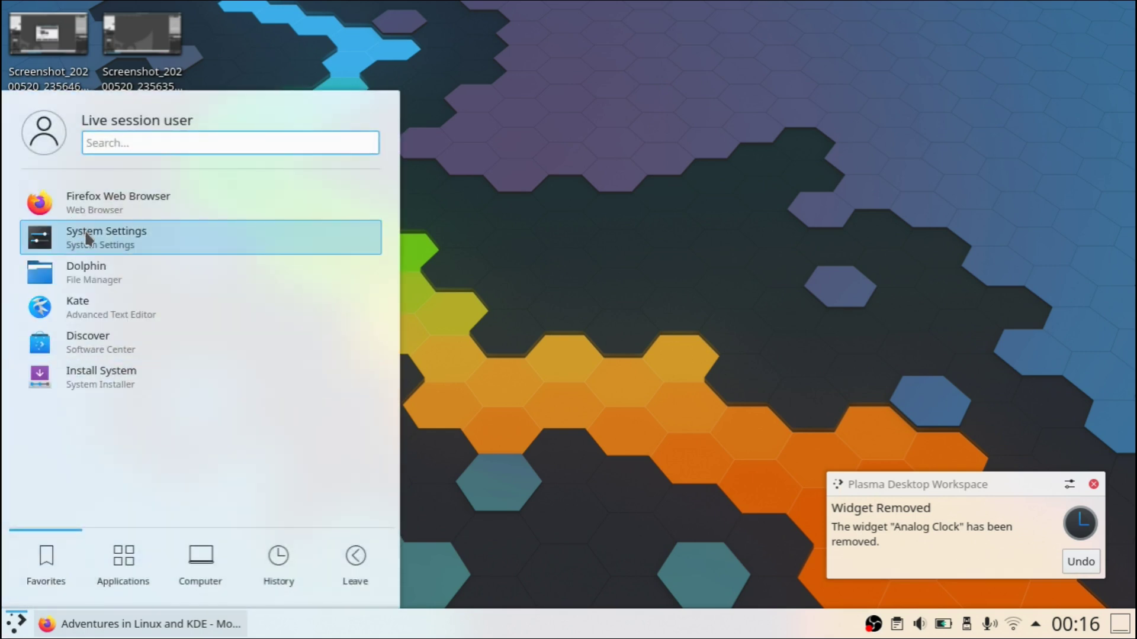
click(87, 237)
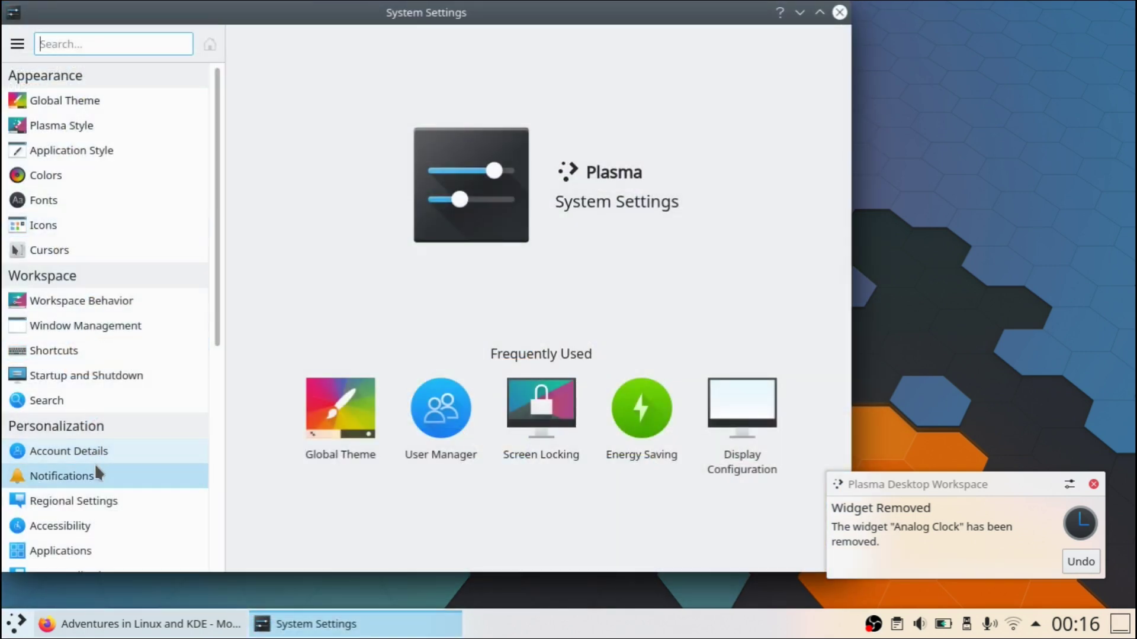
click(95, 473)
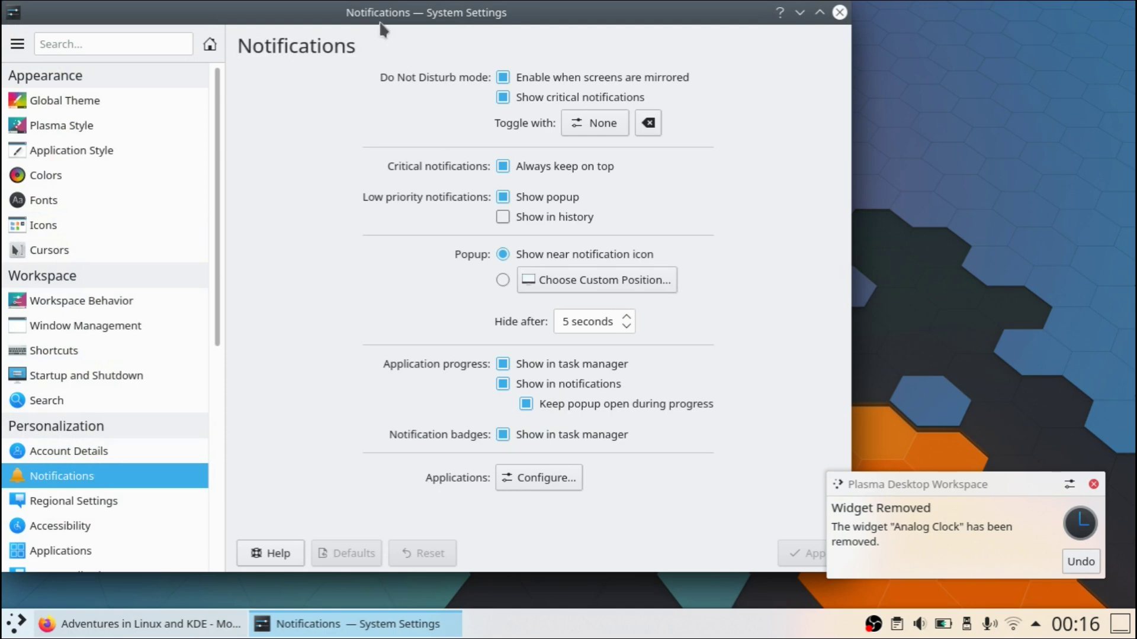
drag(384, 30, 451, 50)
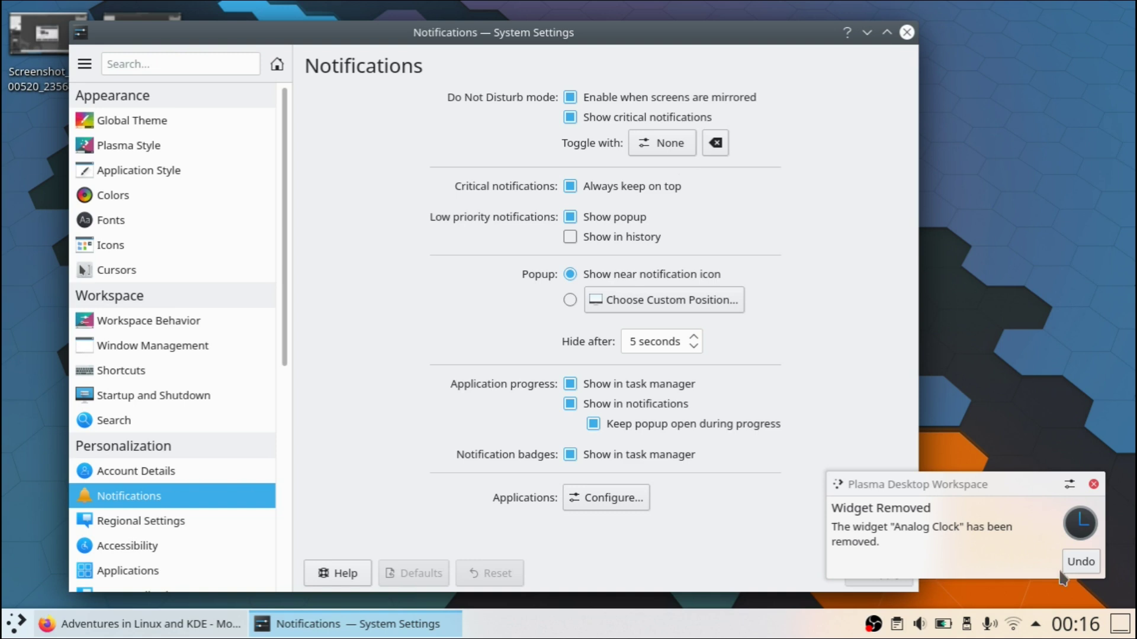
Step: View the notification history in the tray popup, then close the popup and System Settings
click(1036, 625)
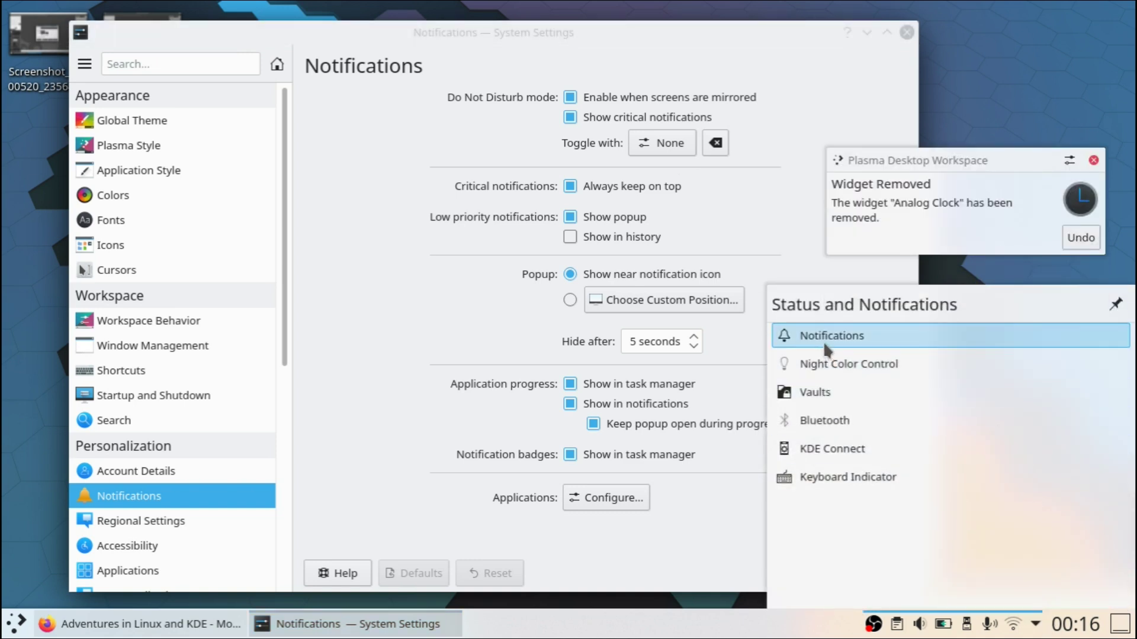
click(824, 342)
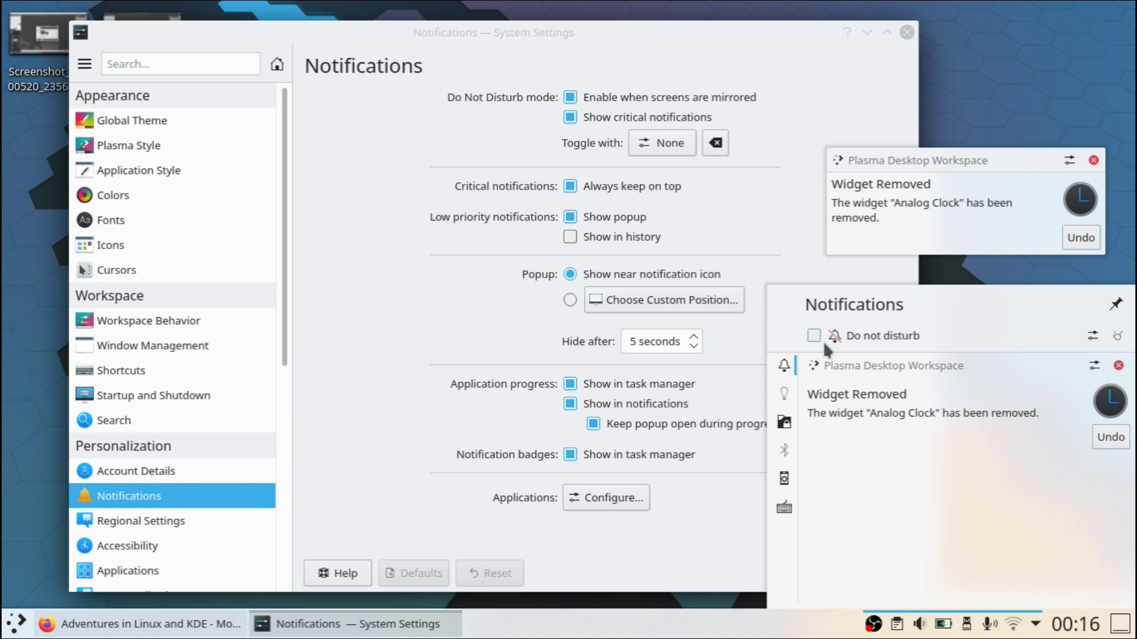
click(943, 71)
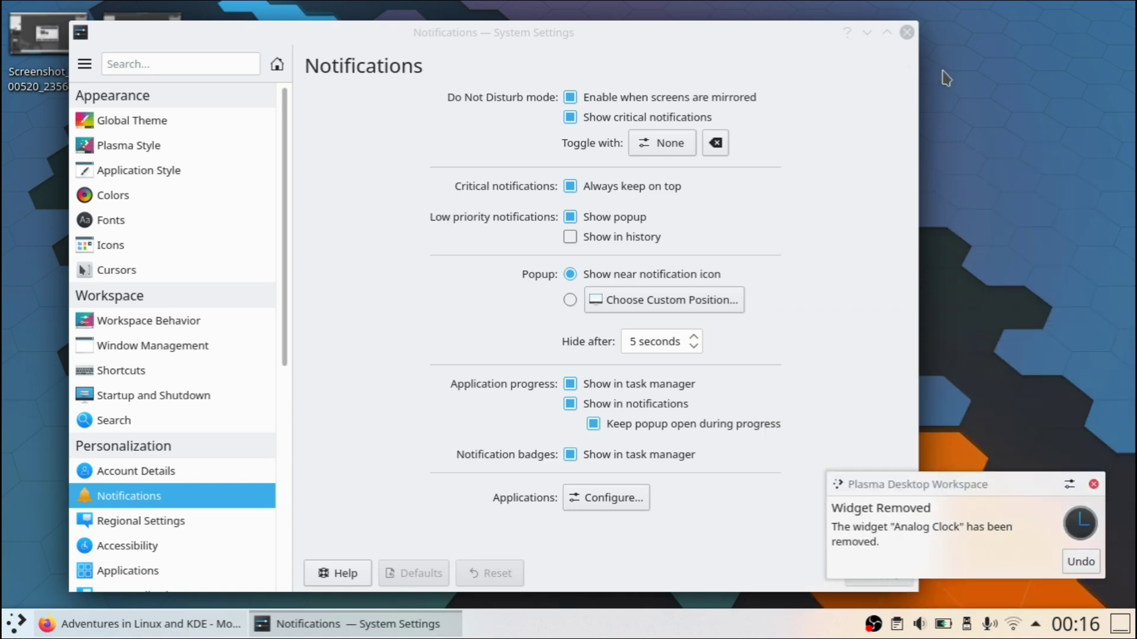
click(906, 33)
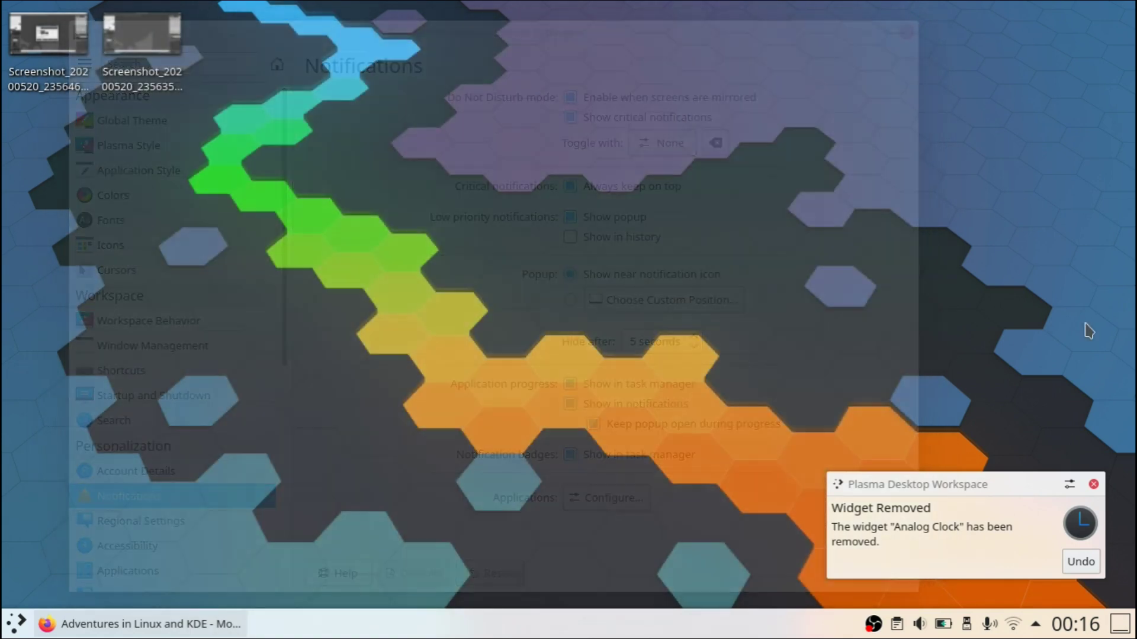
Step: Dismiss the Widget Removed notification, return to Firefox, and scroll the This week in KDE post past How You Can Help
click(1092, 485)
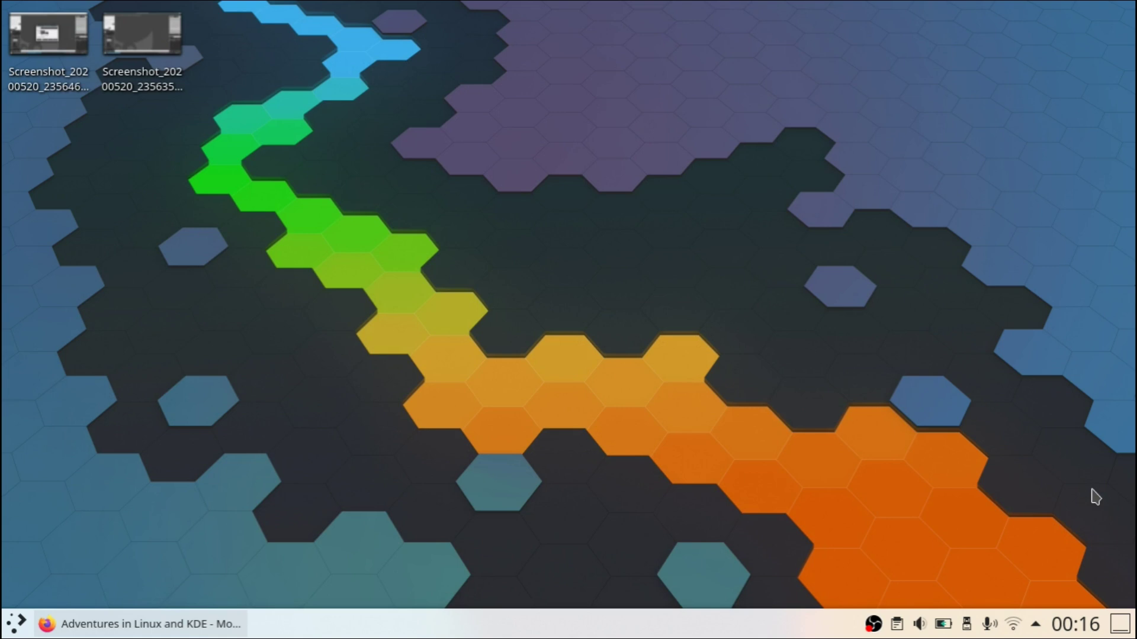
click(147, 623)
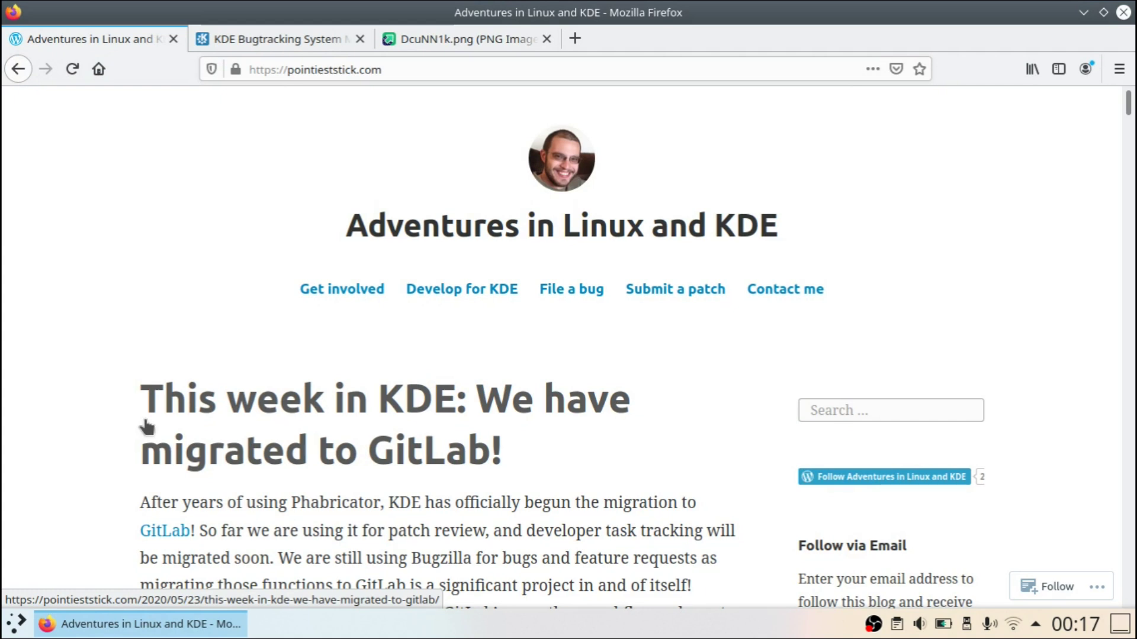
scroll(84, 406, down, 3)
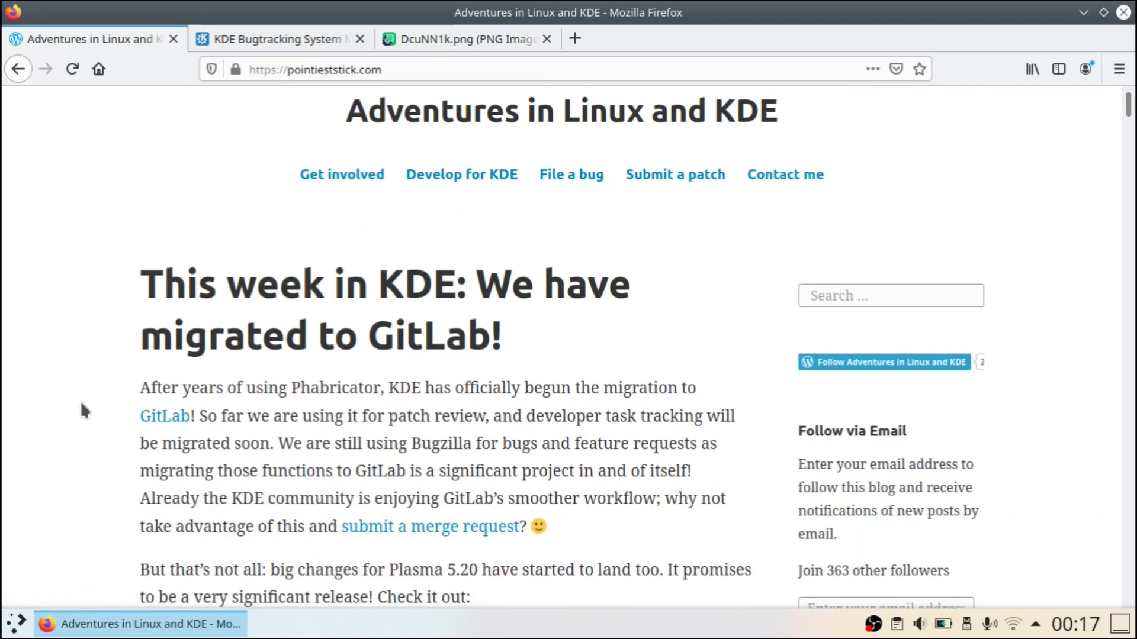
scroll(82, 406, down, 3)
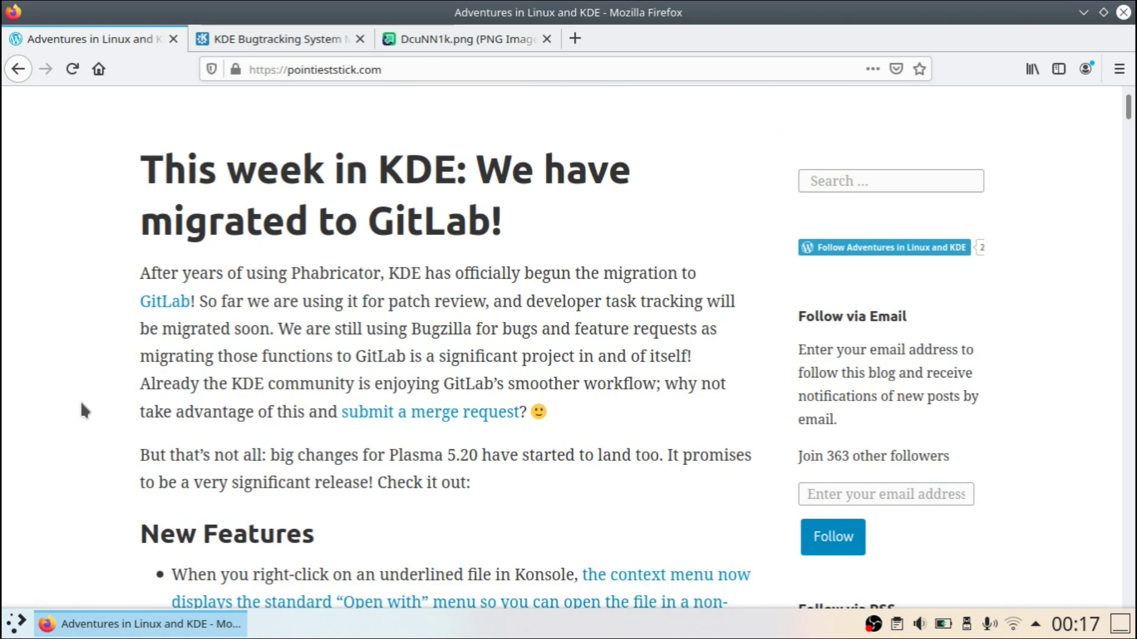
scroll(82, 406, down, 7)
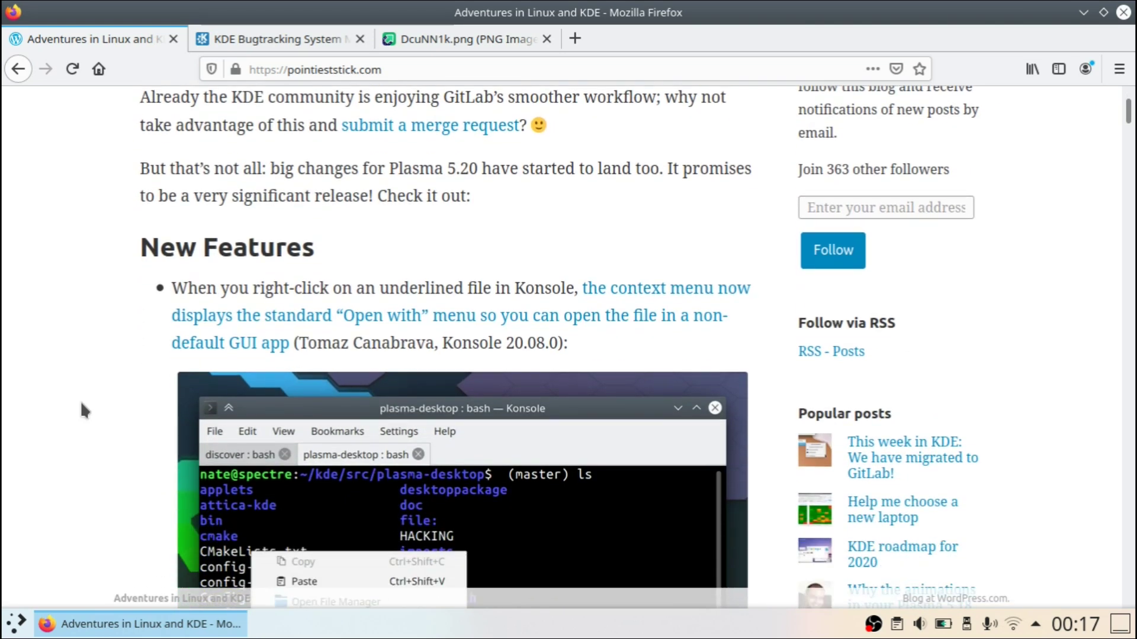
scroll(82, 402, down, 20)
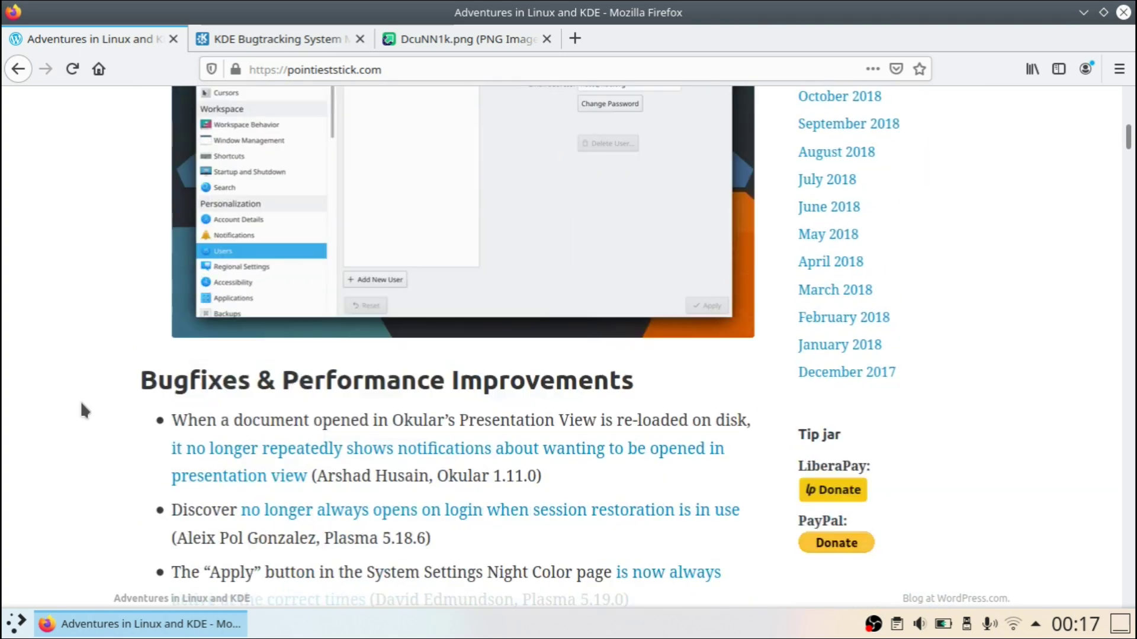
scroll(83, 409, down, 18)
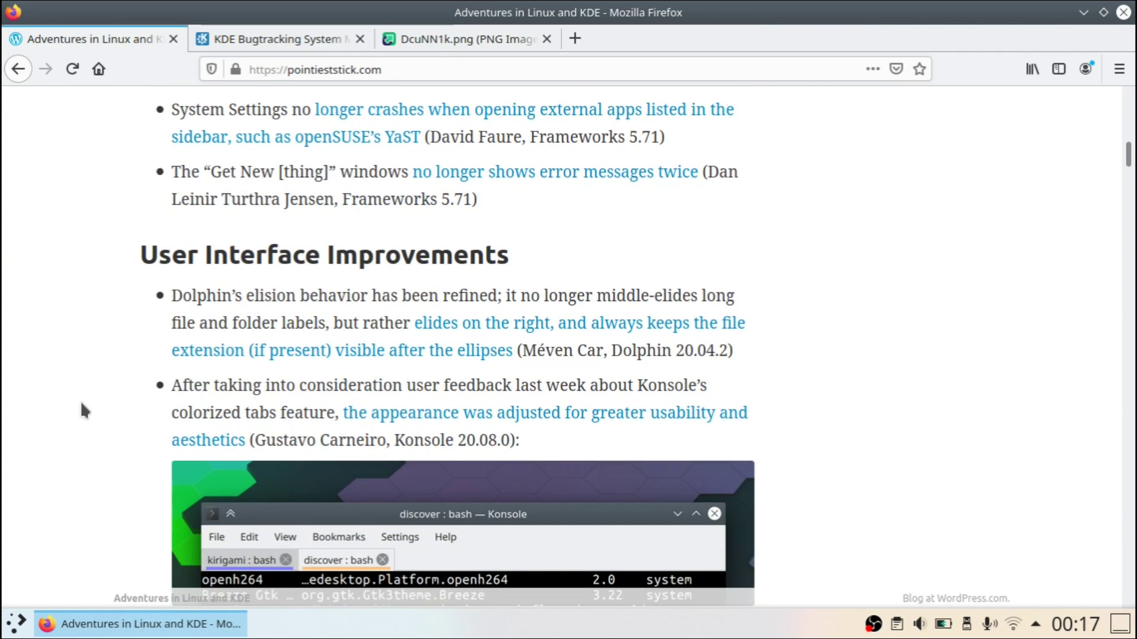
scroll(83, 408, down, 3)
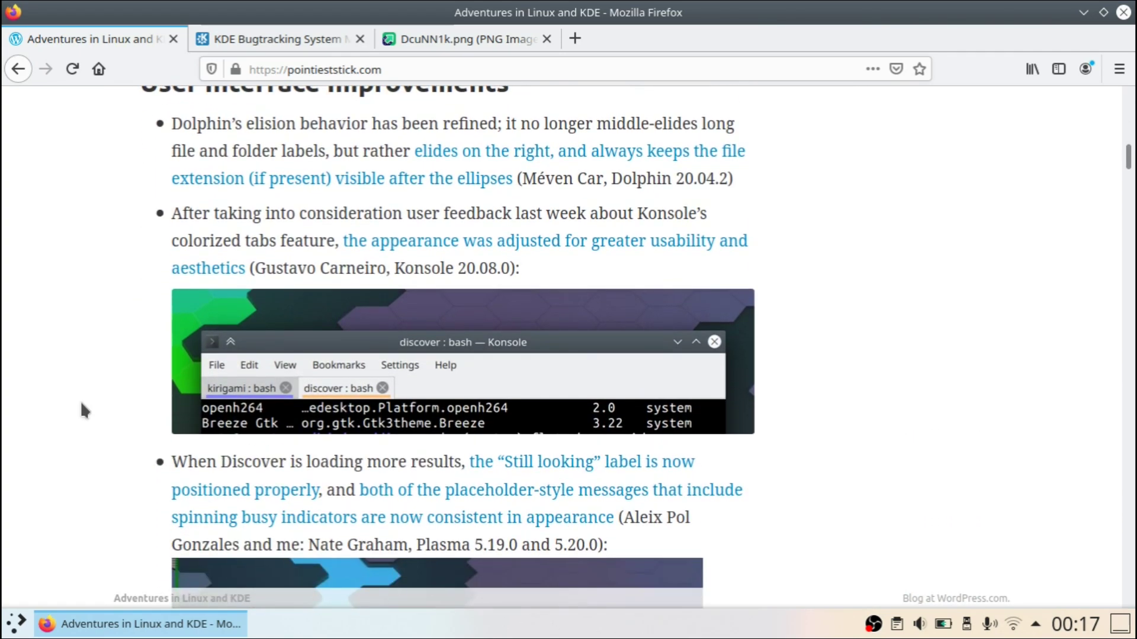
scroll(81, 403, down, 20)
scroll(81, 411, down, 20)
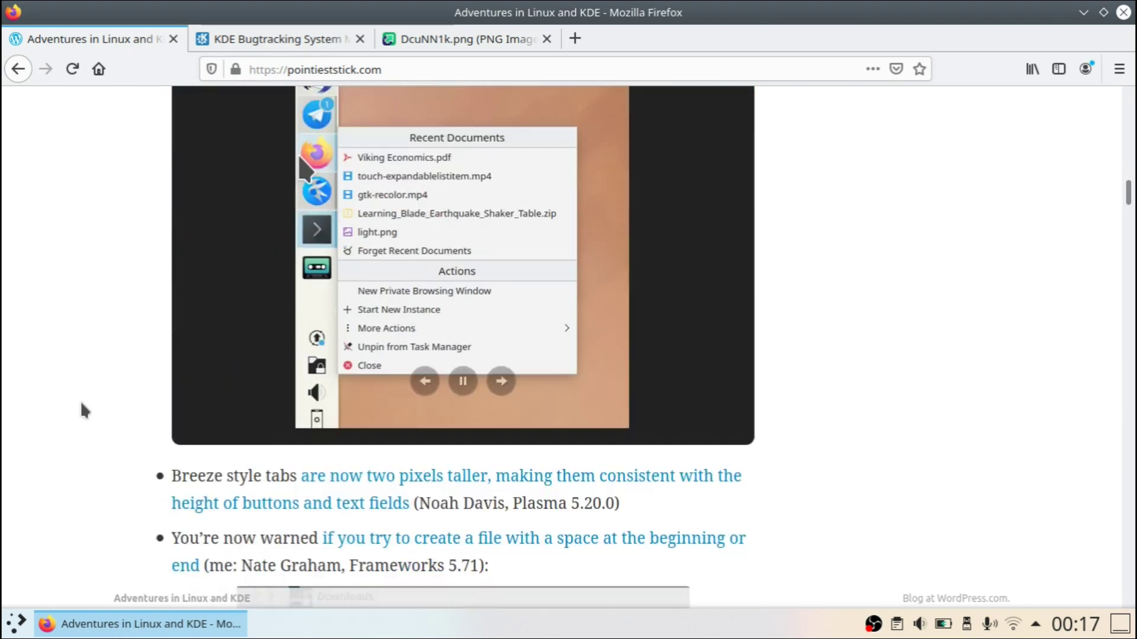
scroll(81, 404, down, 20)
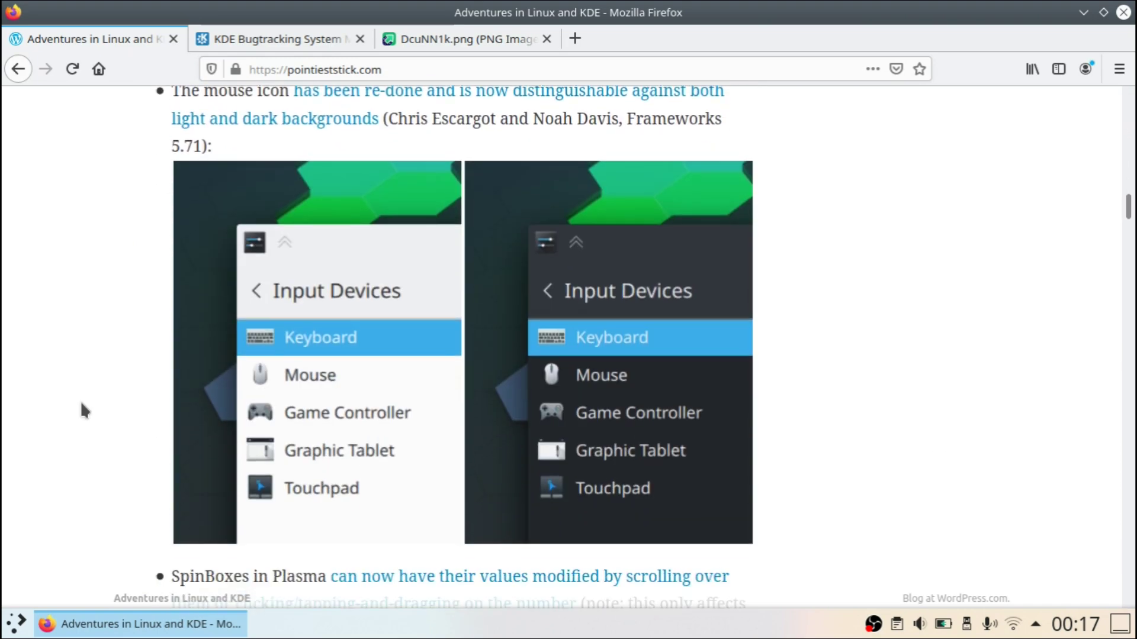
scroll(80, 400, down, 1)
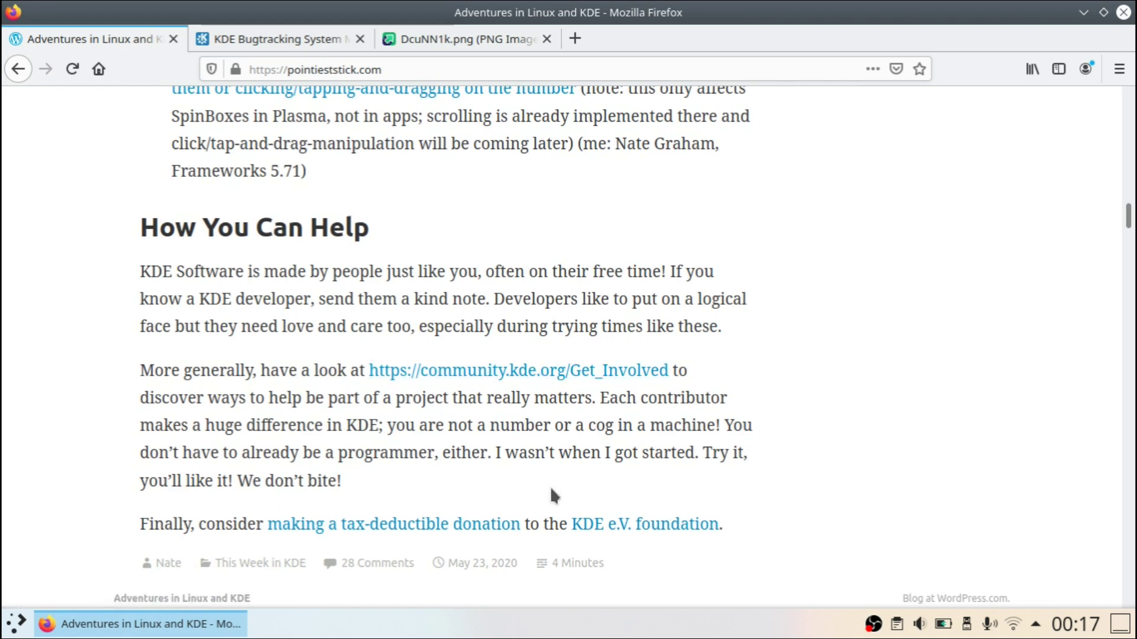
Step: Scroll past the meme into the “Why don’t you just fix [thing] already?” post's opening paragraphs
scroll(550, 496, down, 10)
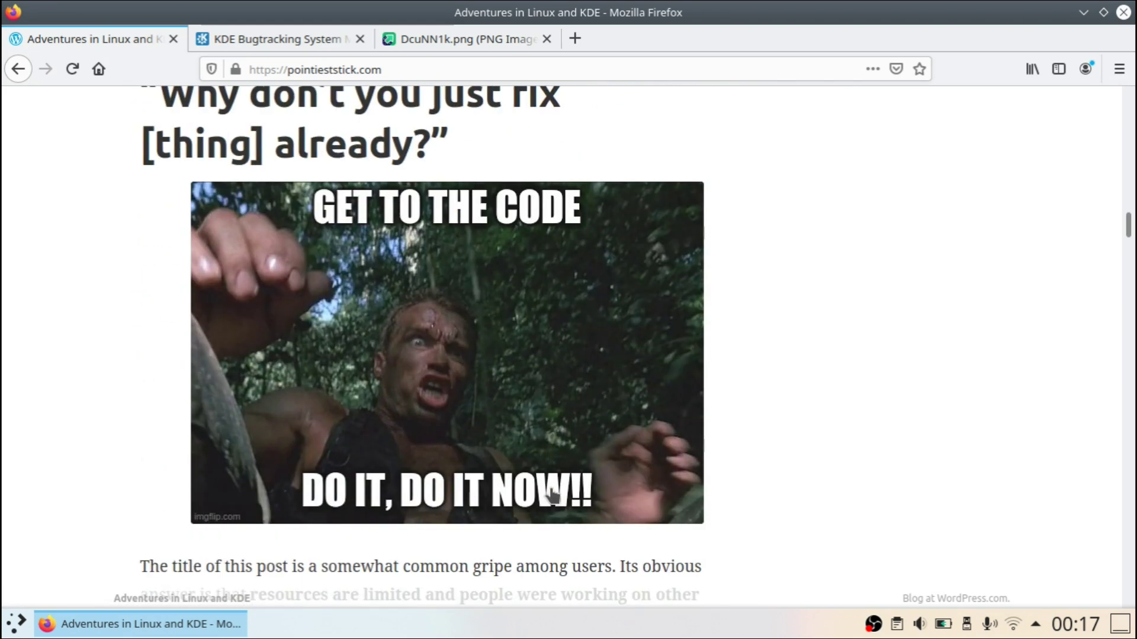
scroll(551, 496, up, 3)
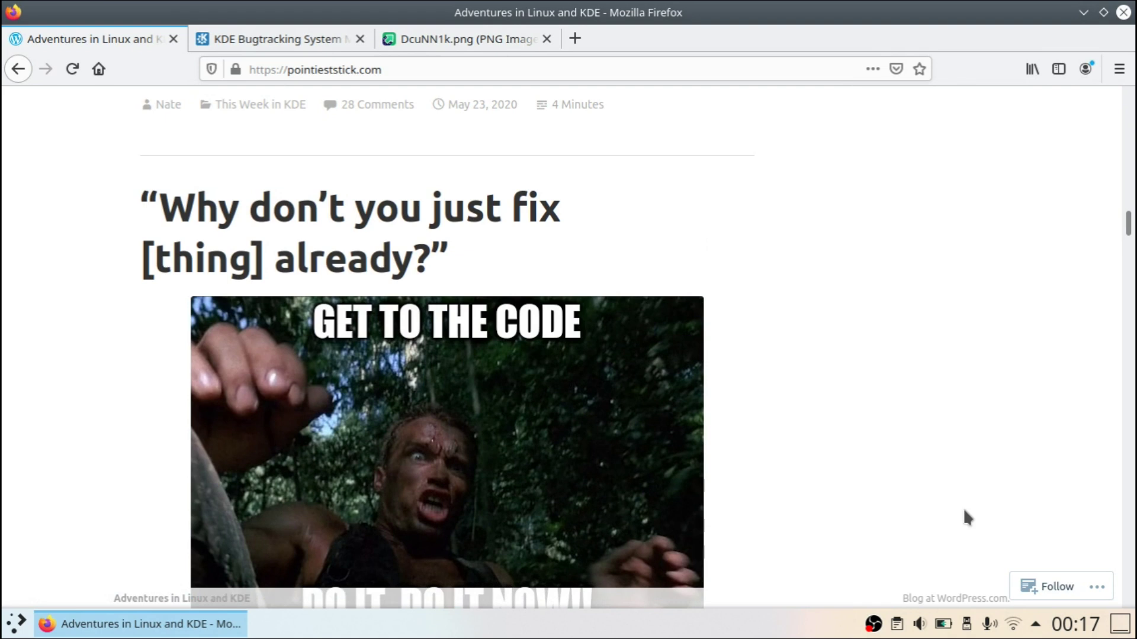
scroll(945, 438, down, 5)
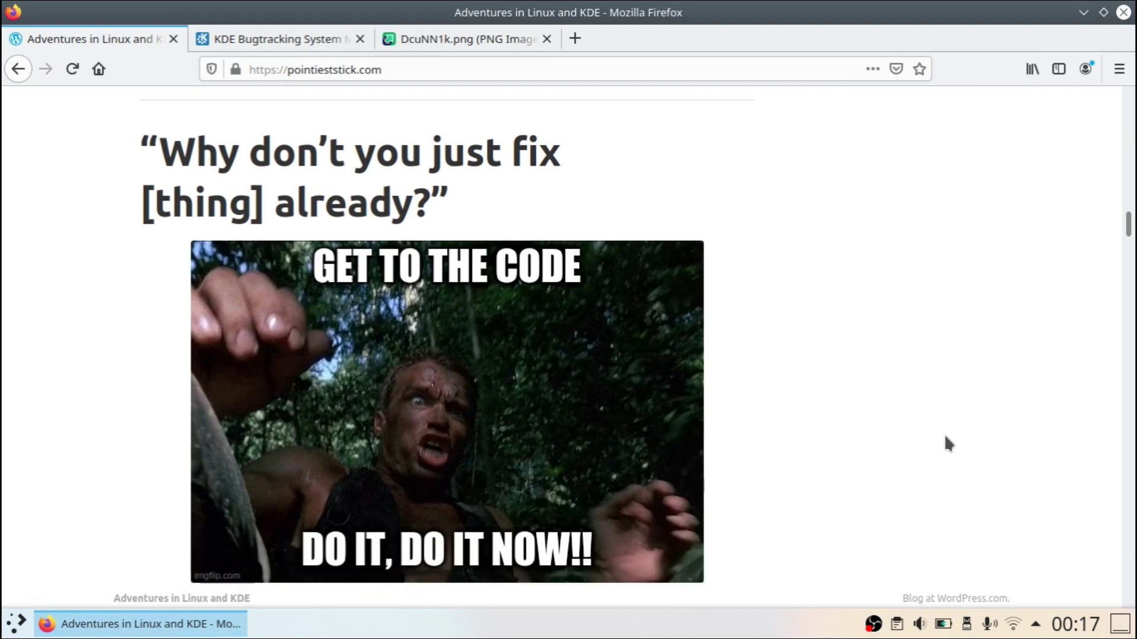
scroll(945, 438, up, 5)
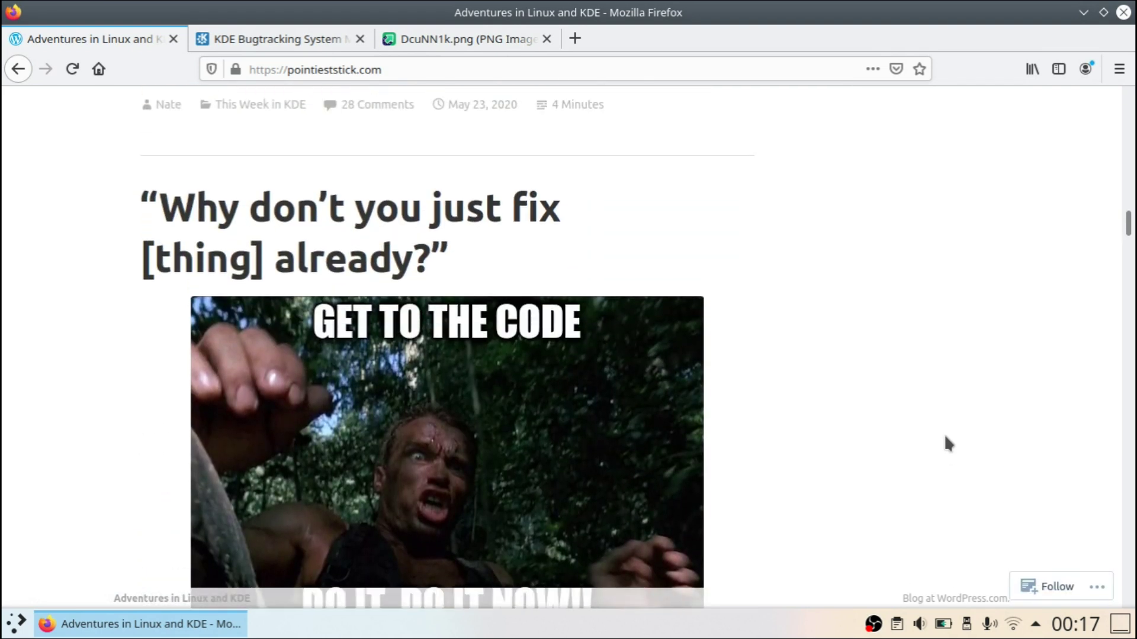
scroll(945, 439, down, 8)
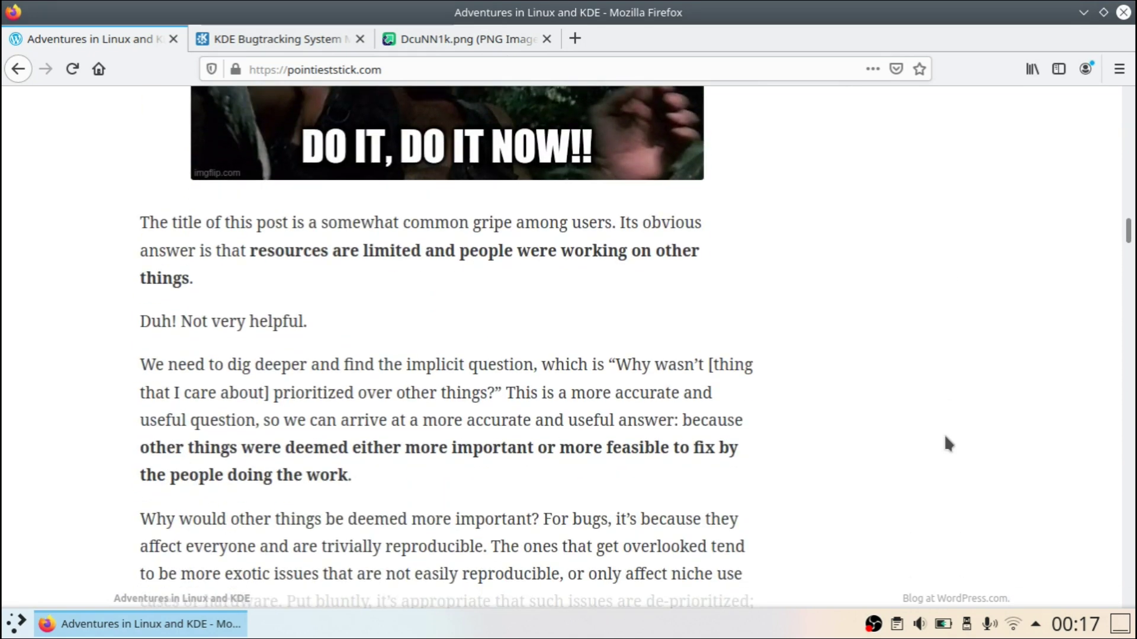
scroll(945, 438, down, 4)
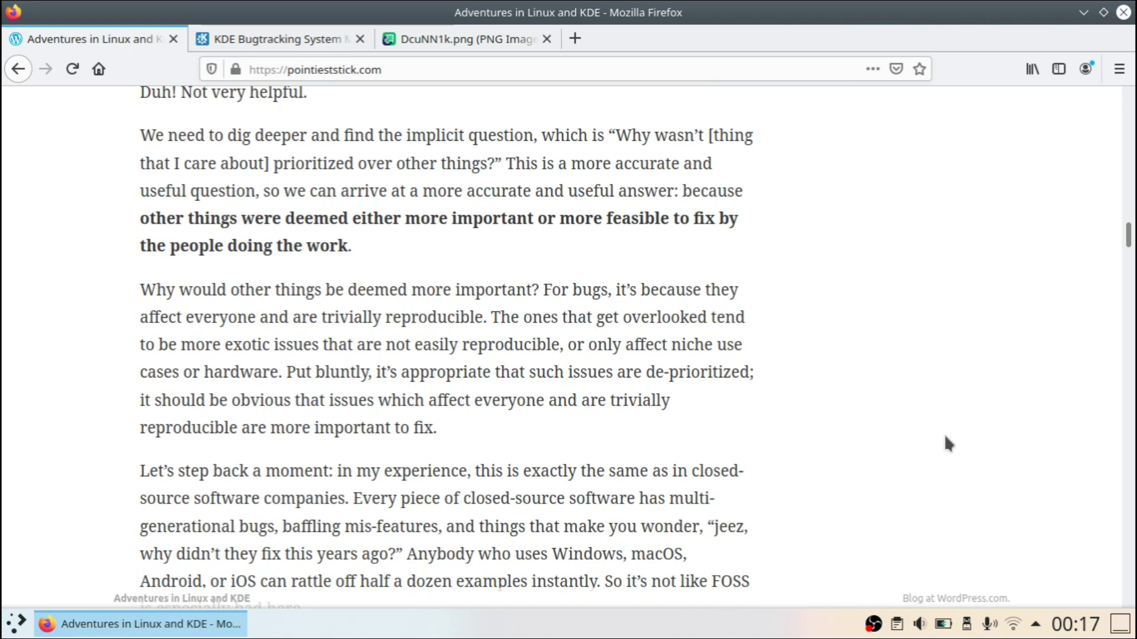
Step: Scroll a little further, then switch to the bugs.kde.org KDE Bugtracking System tab
scroll(945, 438, down, 8)
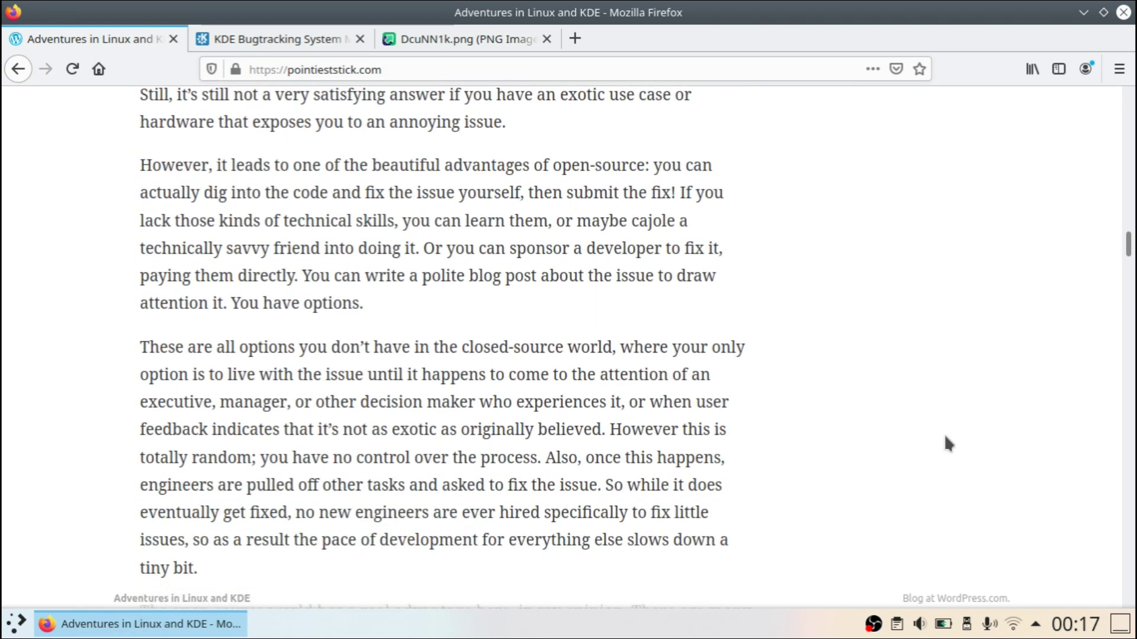
scroll(943, 433, down, 3)
click(259, 47)
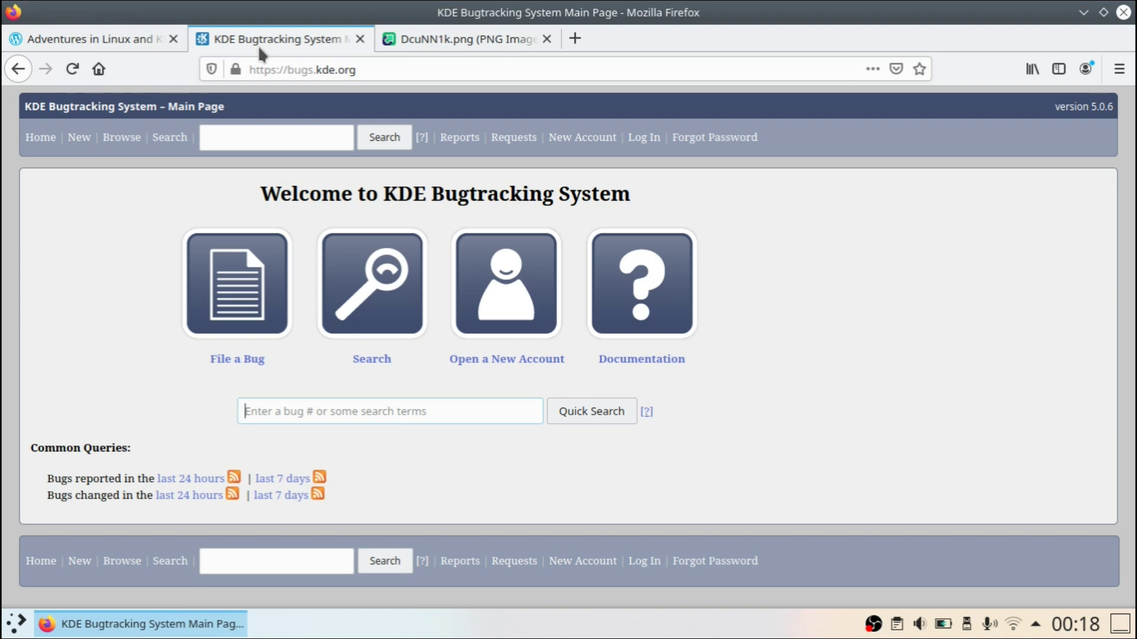
Step: Go back to the Adventures in Linux and KDE tab and review the closing paragraphs ending 'GET TO DA CODE!'
click(100, 39)
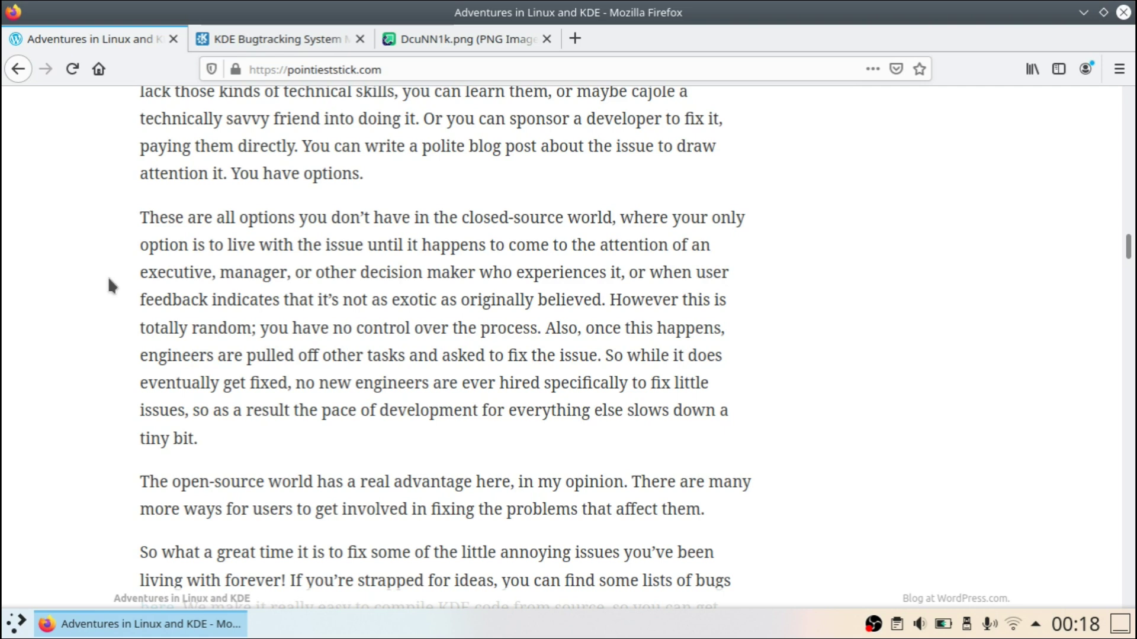
scroll(108, 276, down, 5)
scroll(107, 275, up, 1)
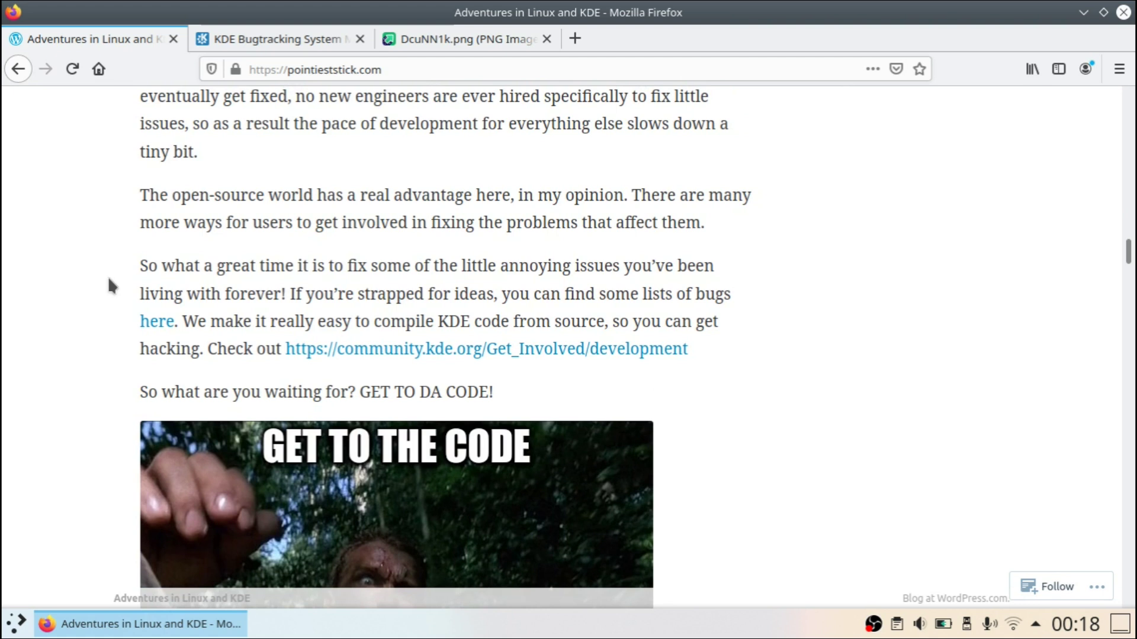
scroll(107, 276, up, 2)
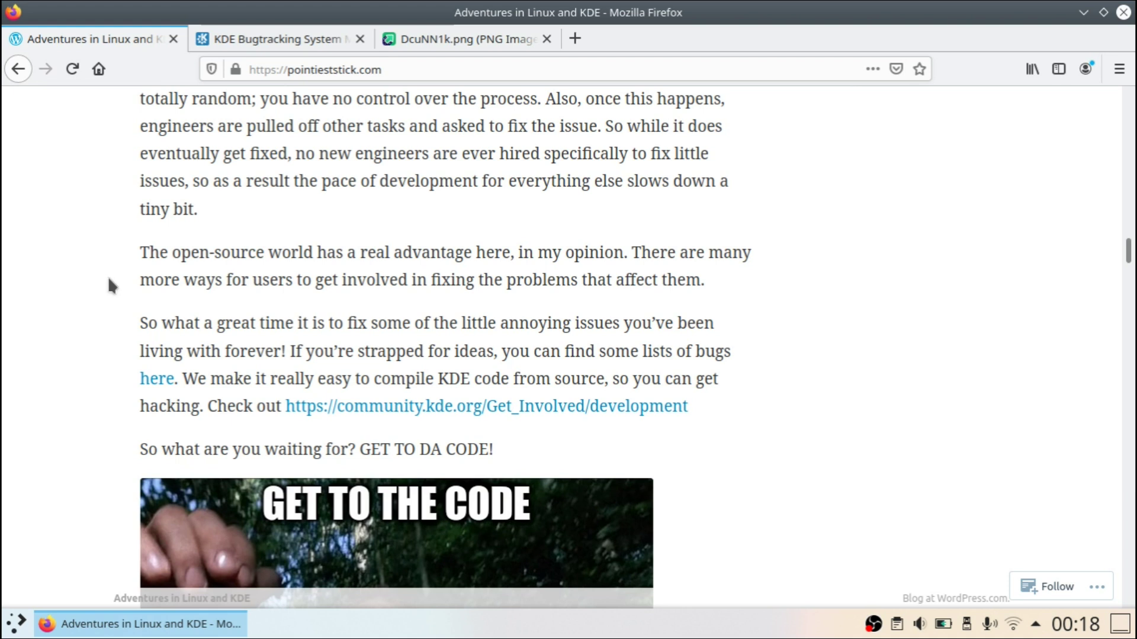
scroll(108, 276, up, 4)
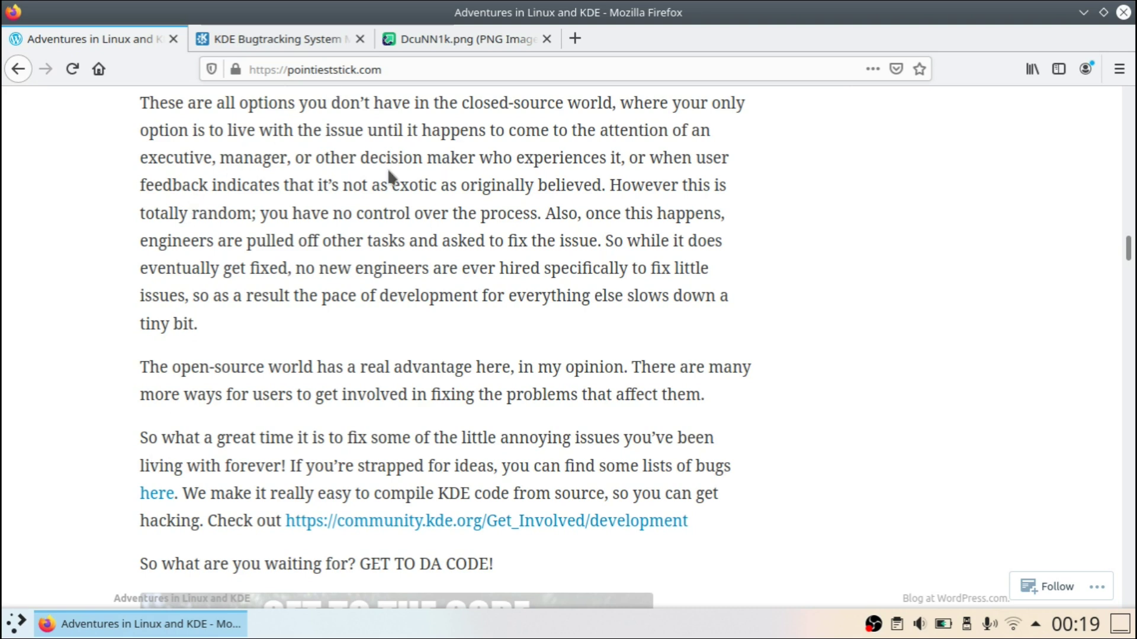
Step: Switch to the DcuNN1k.png tab and zoom the mockup image to 100%
click(472, 39)
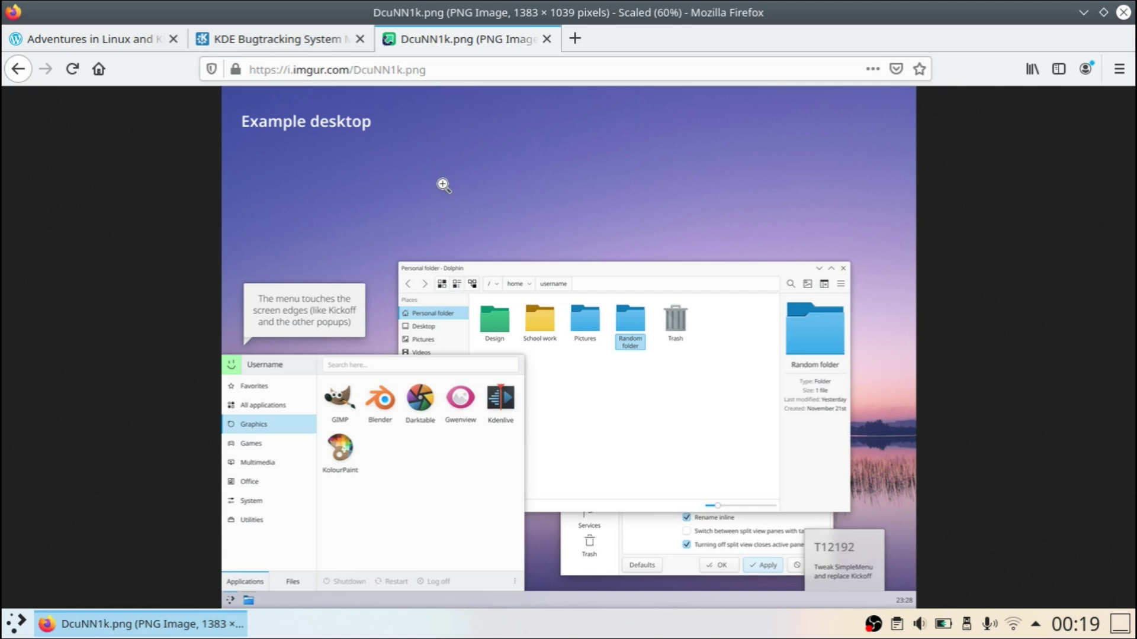
click(444, 334)
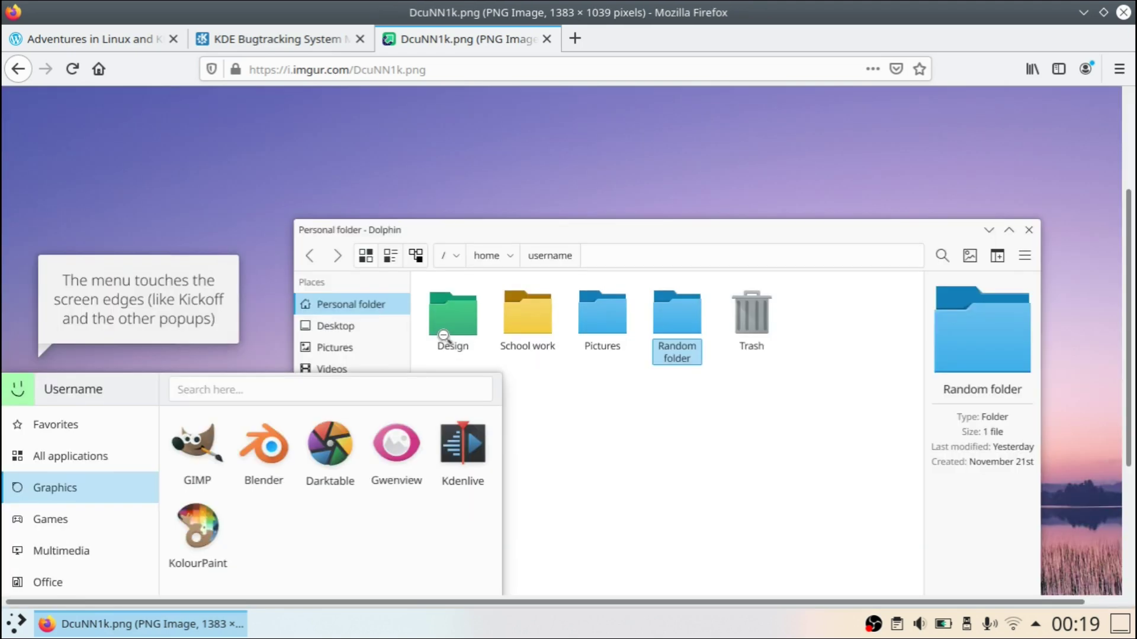
scroll(444, 336, down, 3)
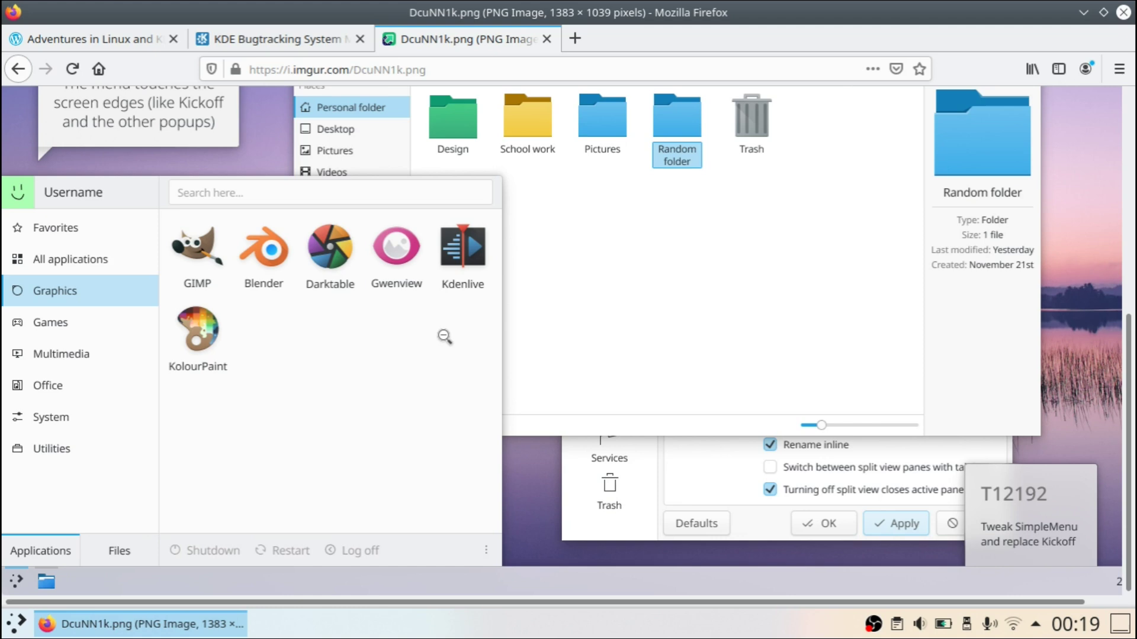
scroll(444, 335, right, 1)
Step: Pan around the full-size mockup of the launcher menu over a Dolphin window
scroll(444, 336, left, 1)
scroll(444, 336, up, 5)
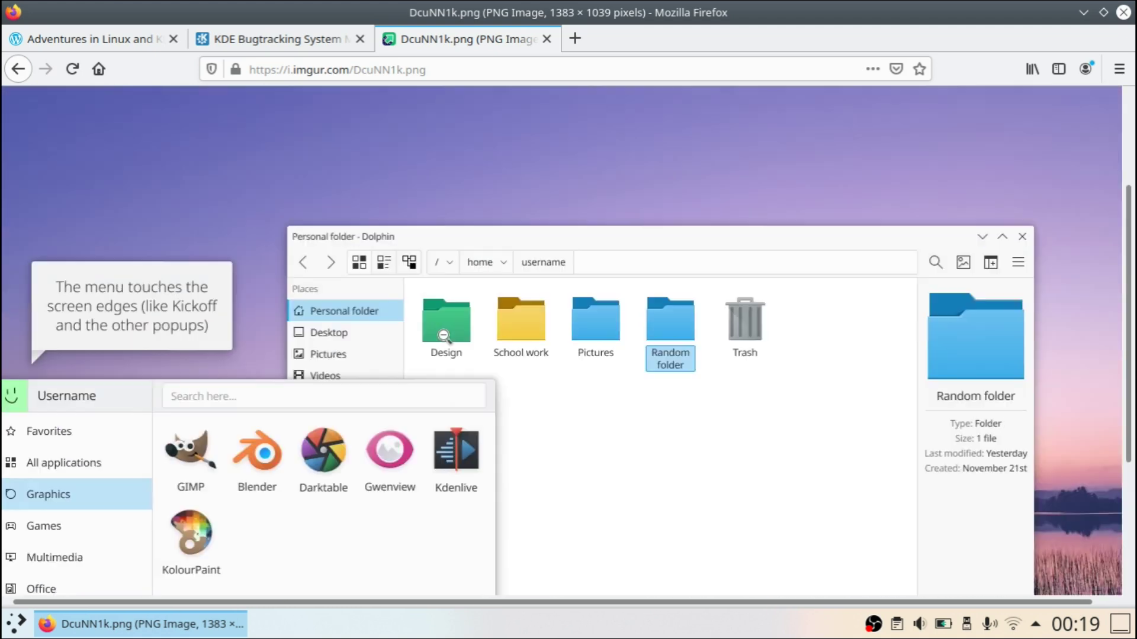
scroll(444, 335, down, 5)
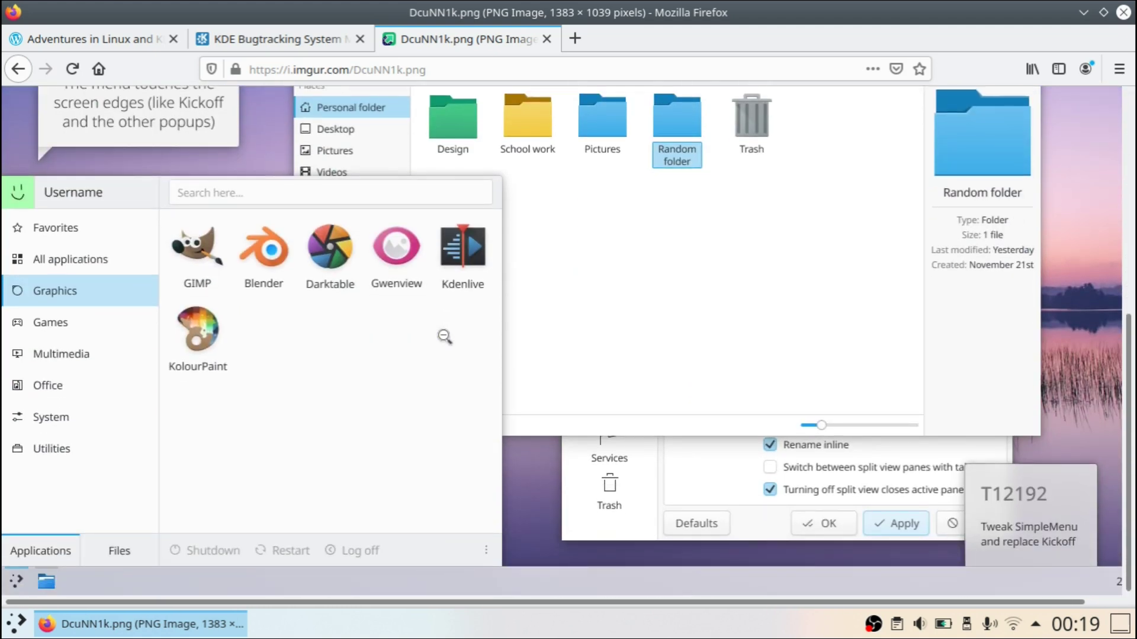
scroll(445, 337, up, 3)
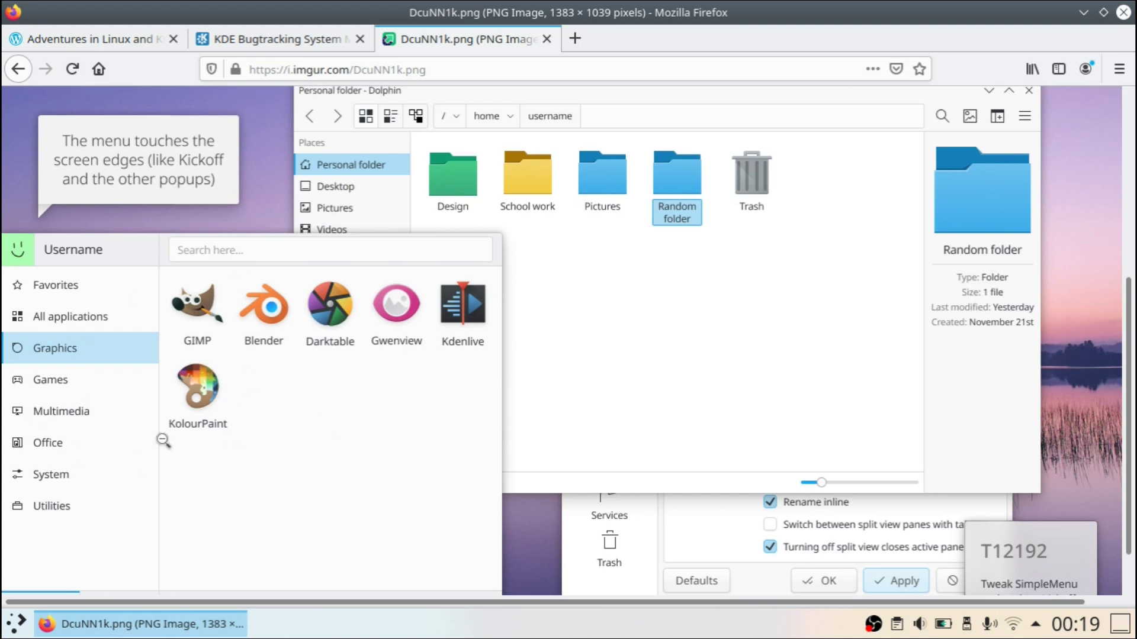
scroll(703, 271, up, 6)
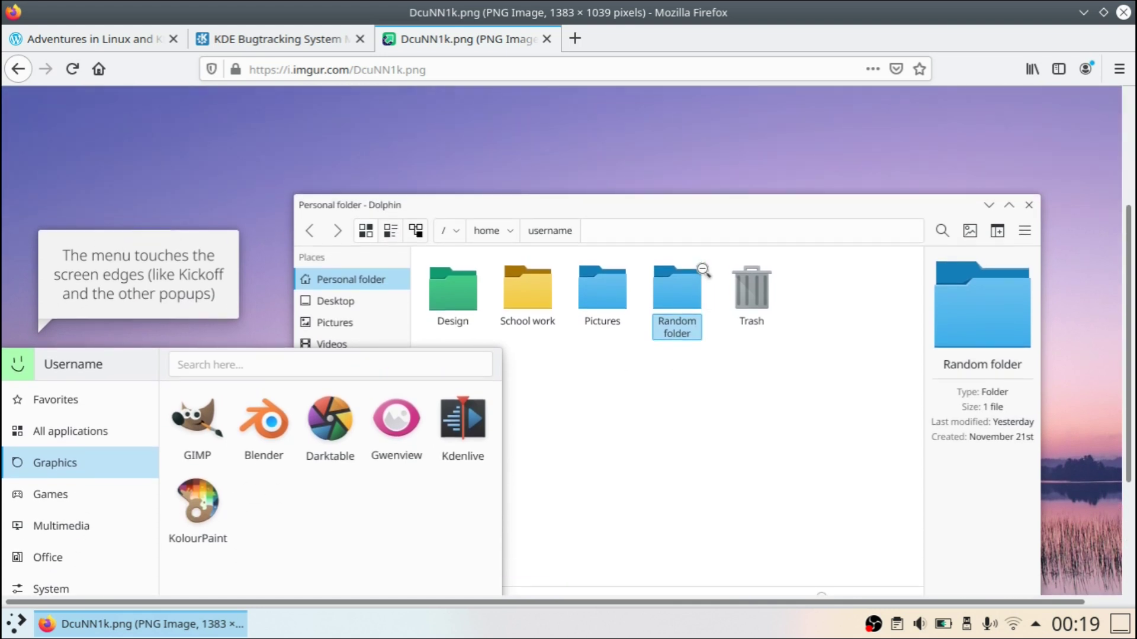
scroll(704, 271, down, 3)
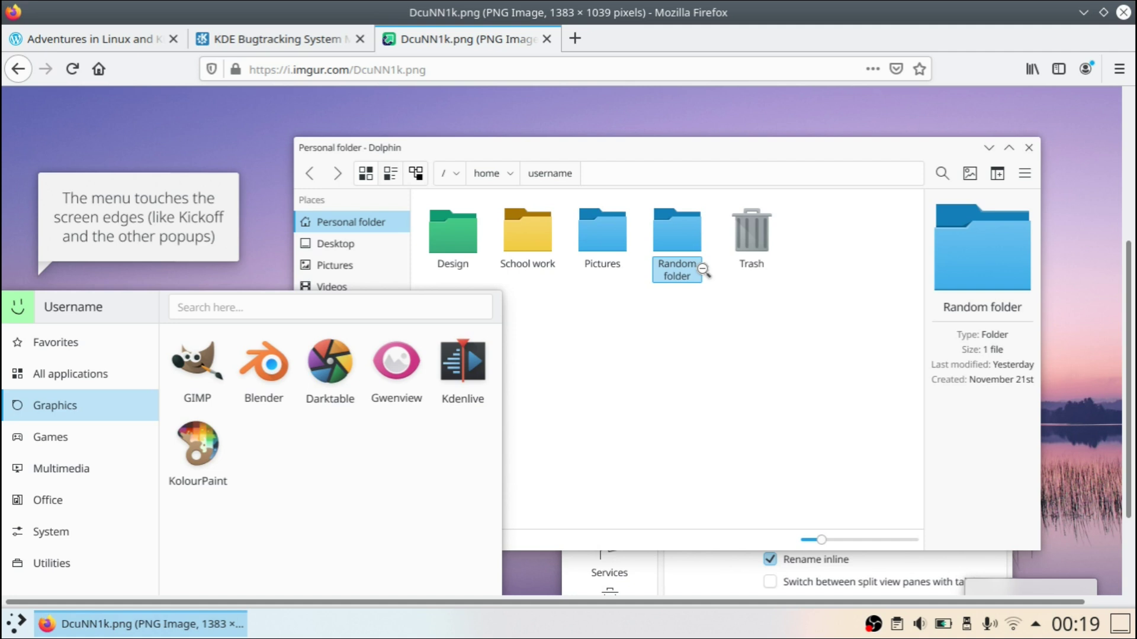
scroll(704, 270, down, 6)
scroll(703, 270, up, 6)
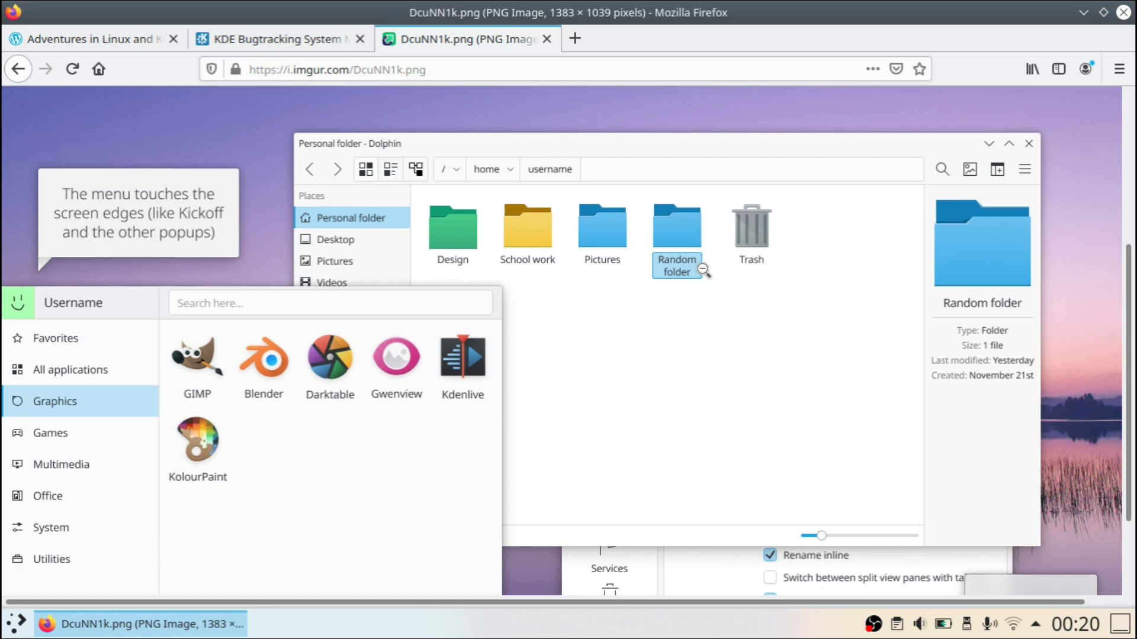
scroll(703, 270, down, 2)
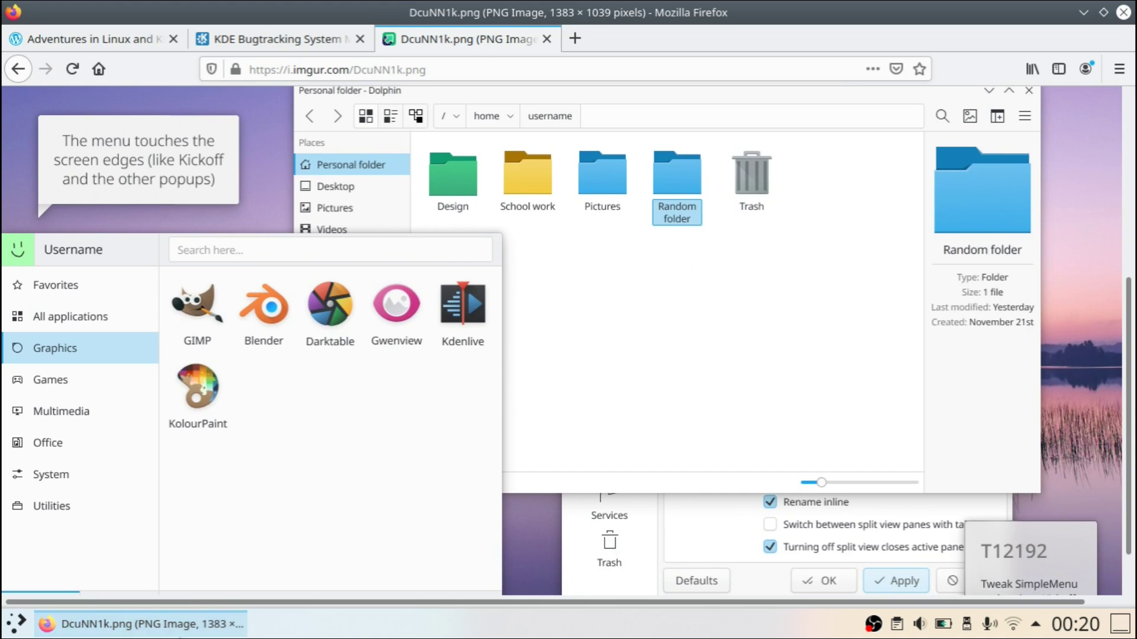
click(47, 624)
key(super+e)
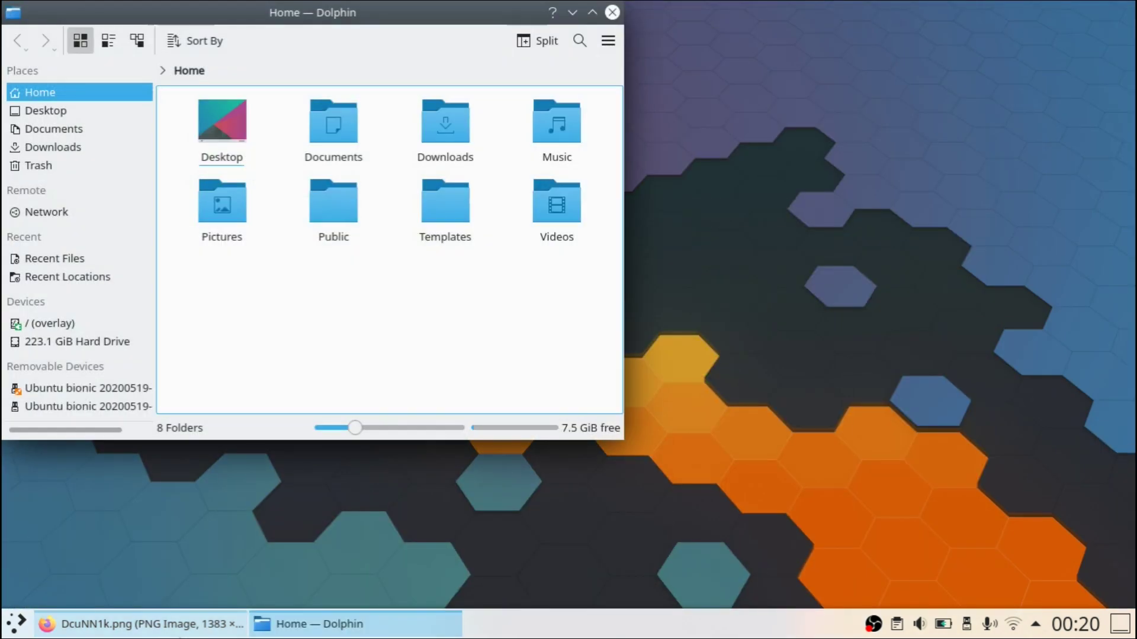
drag(252, 11, 524, 93)
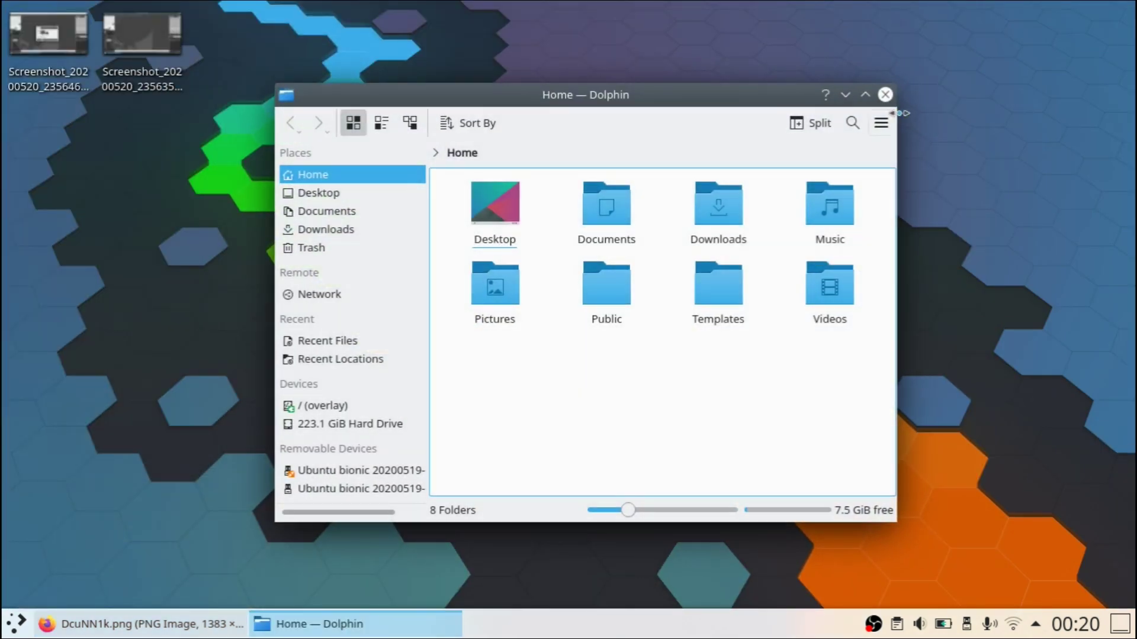
click(885, 95)
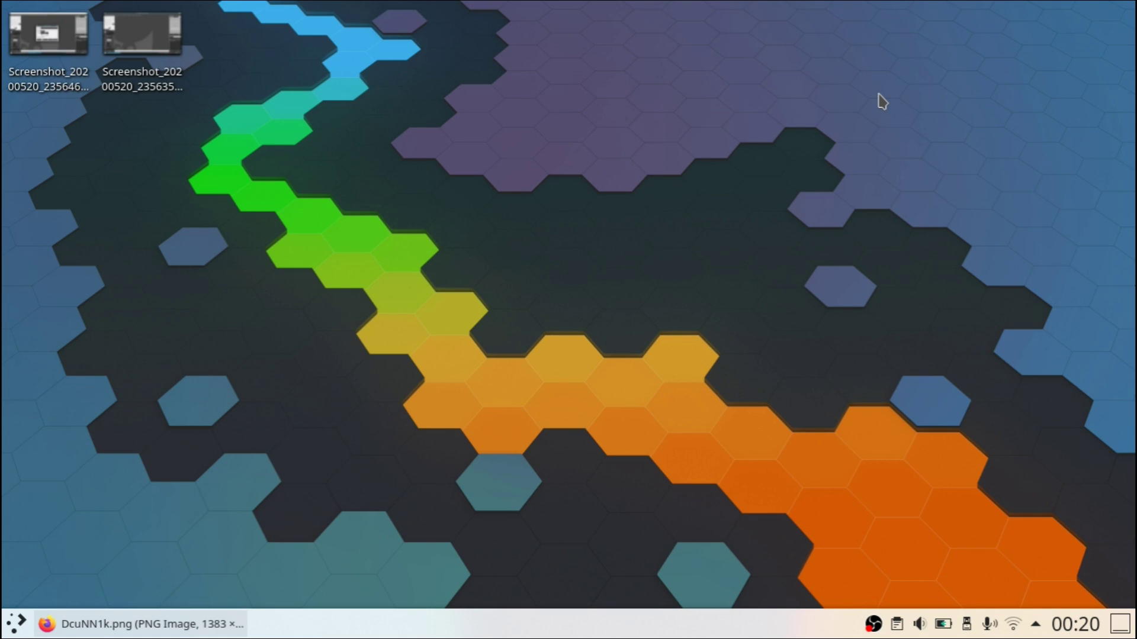
click(47, 624)
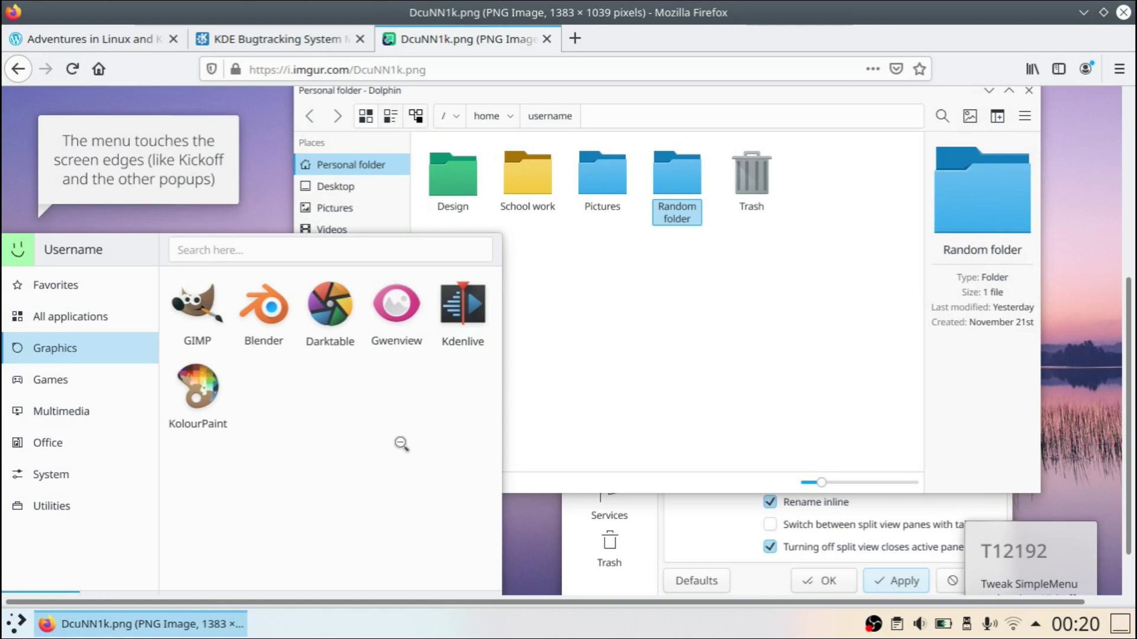
Step: Toggle the DcuNN1k.png mockup between fit and full size, scroll it, then minimize Firefox
click(419, 409)
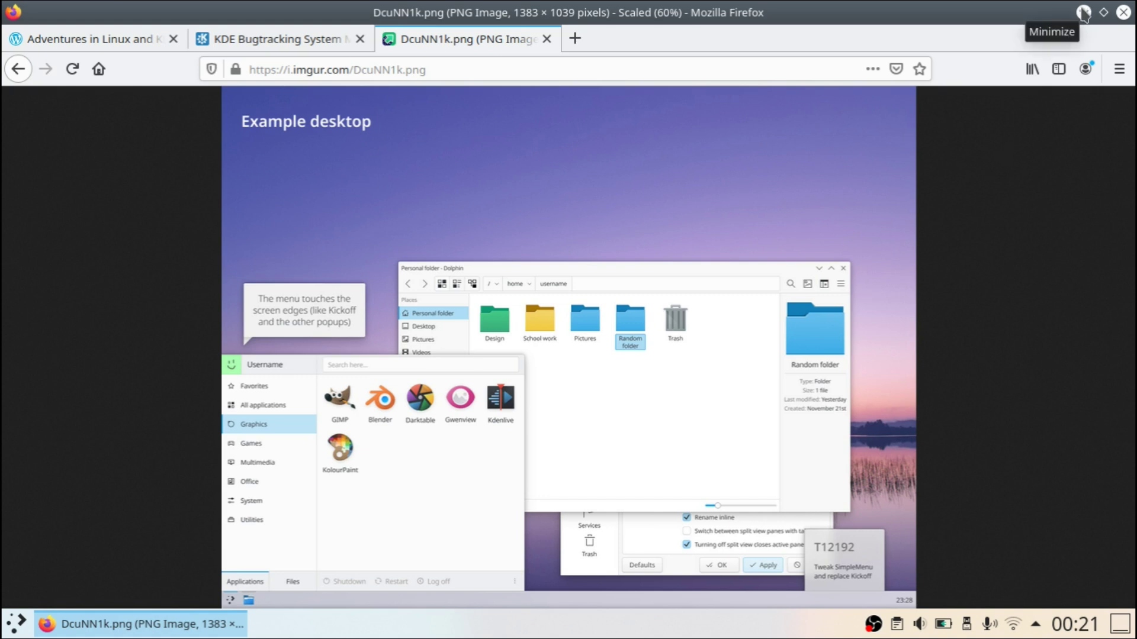
click(737, 216)
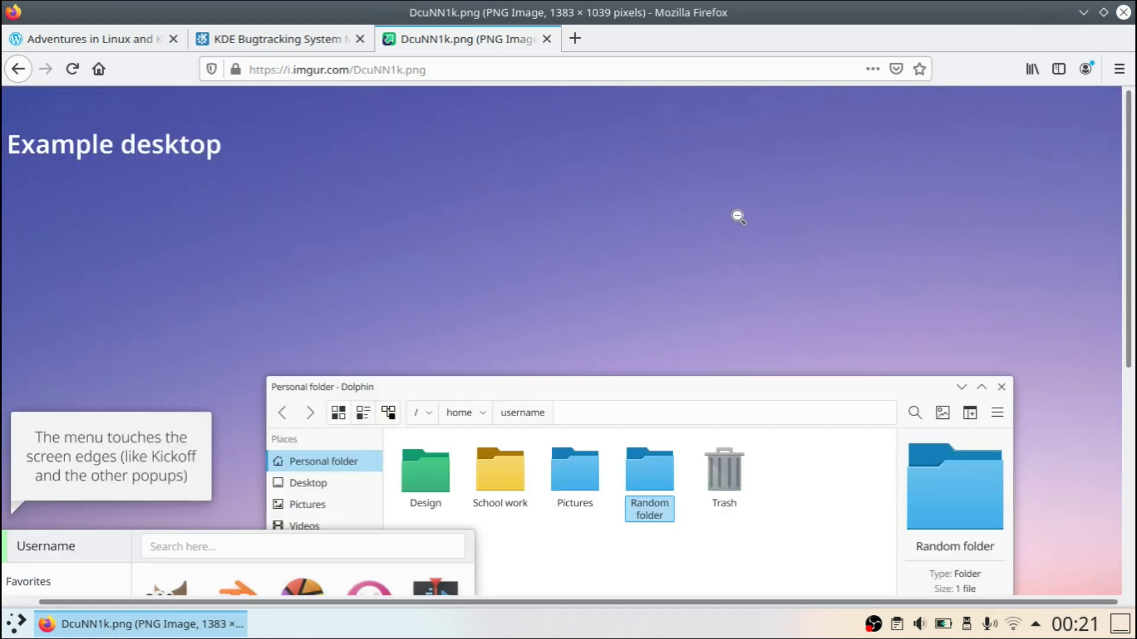
scroll(737, 216, down, 6)
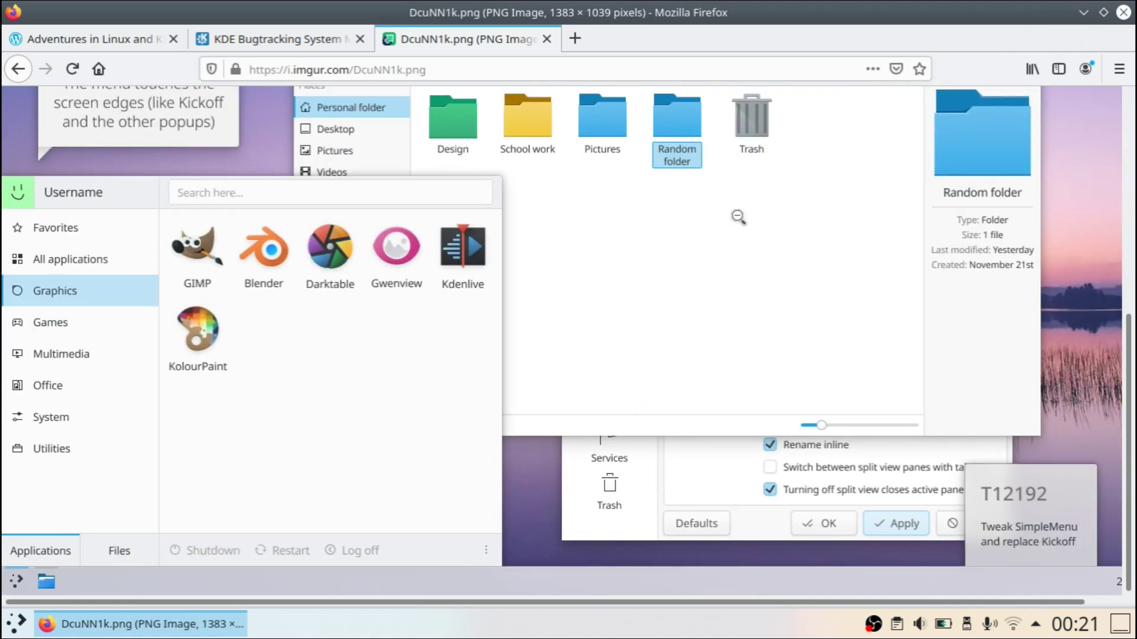
scroll(737, 216, up, 3)
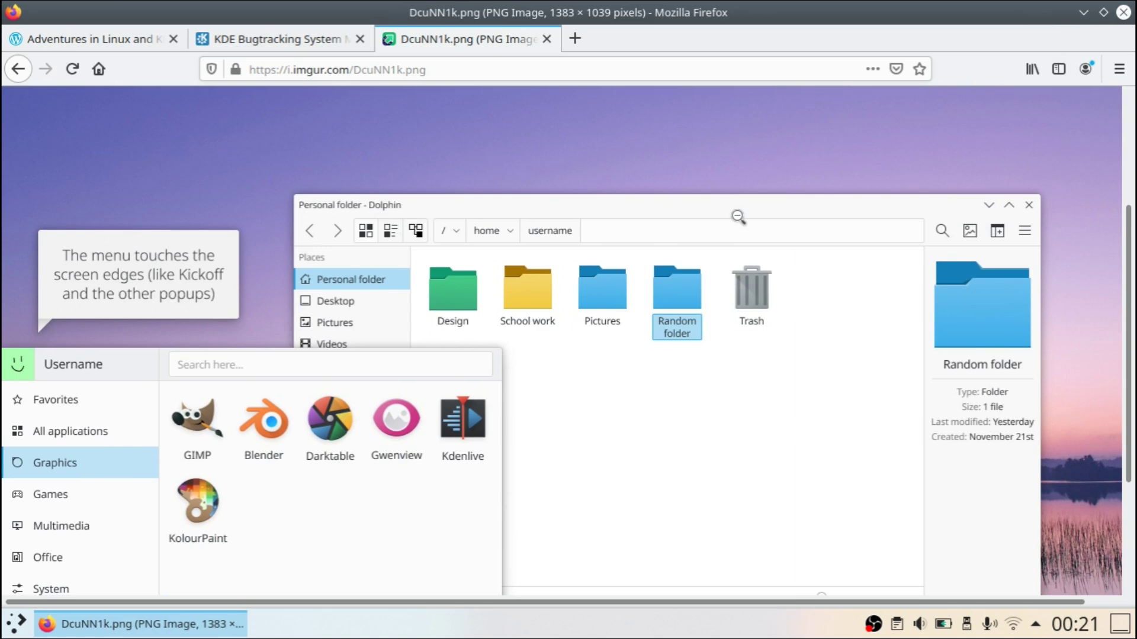
click(125, 622)
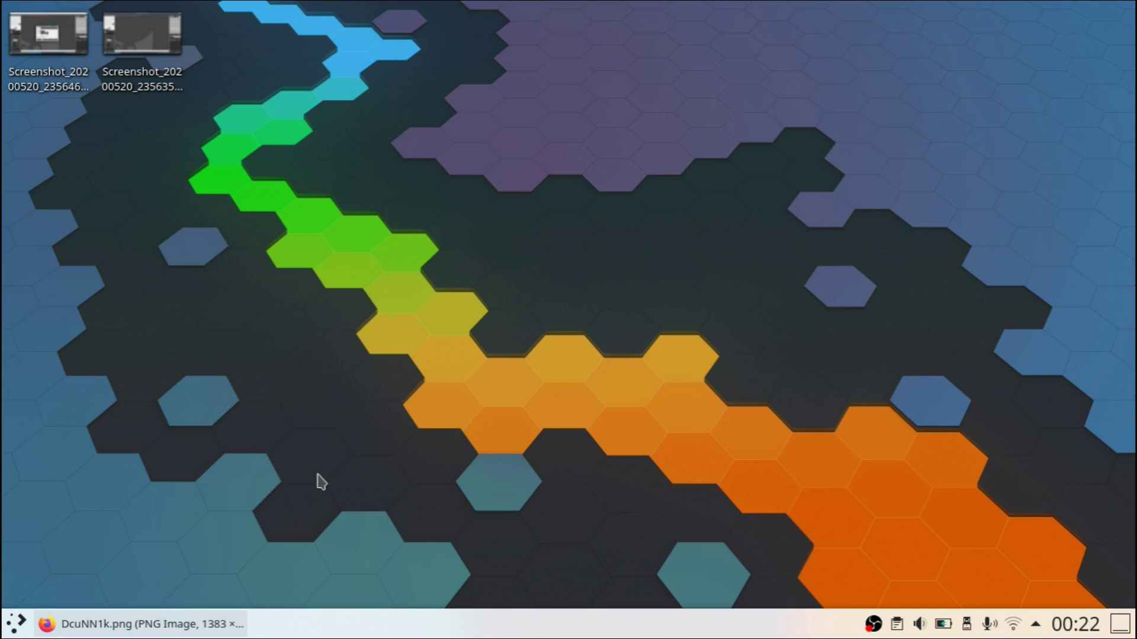
Step: Open Screenshot_20200520_235646 in Gwenview and enlarge the viewer window
click(47, 35)
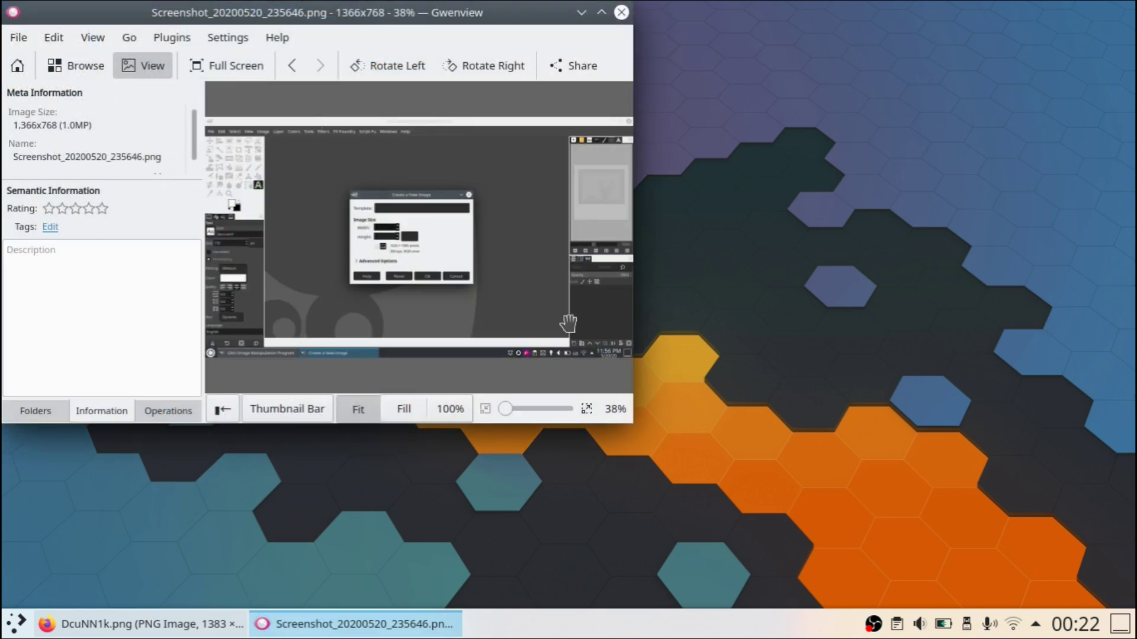
double_click(521, 257)
drag(634, 424, 1011, 544)
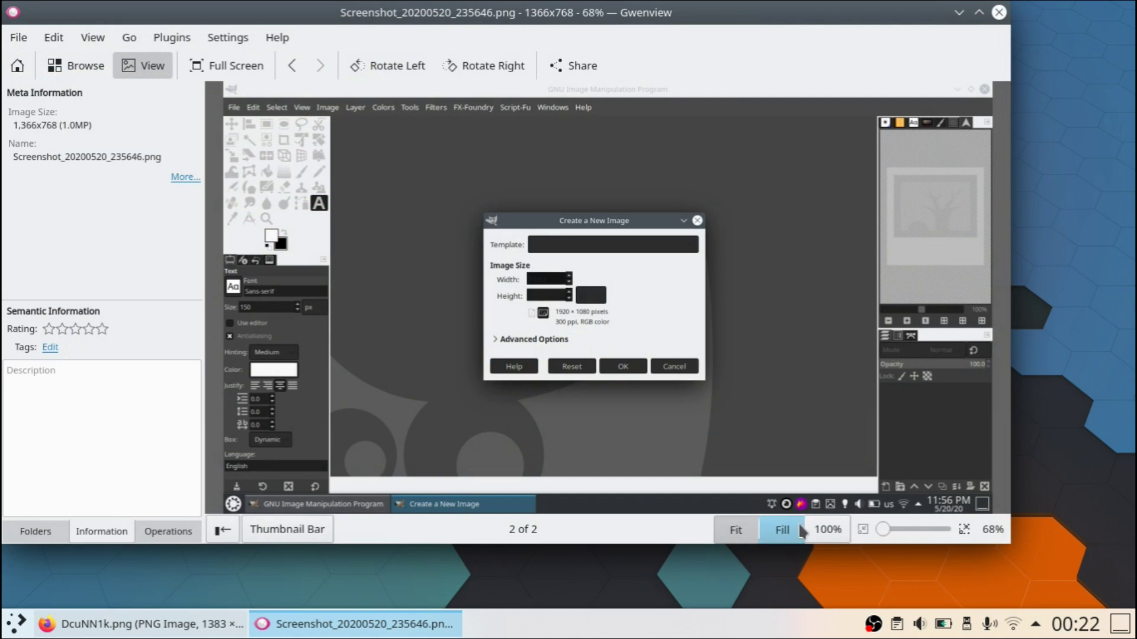
Step: View it at 100%, pan to the GIMP toolbox, fit it, then open Screenshot_20200520_235635 instead
click(828, 529)
drag(548, 370, 912, 419)
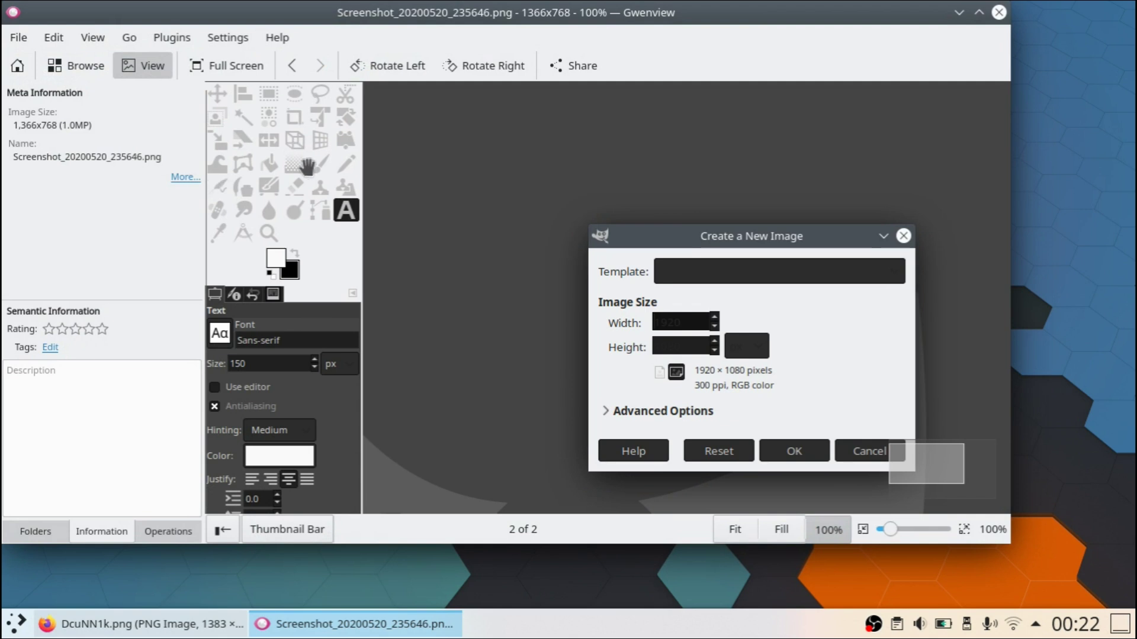
click(781, 530)
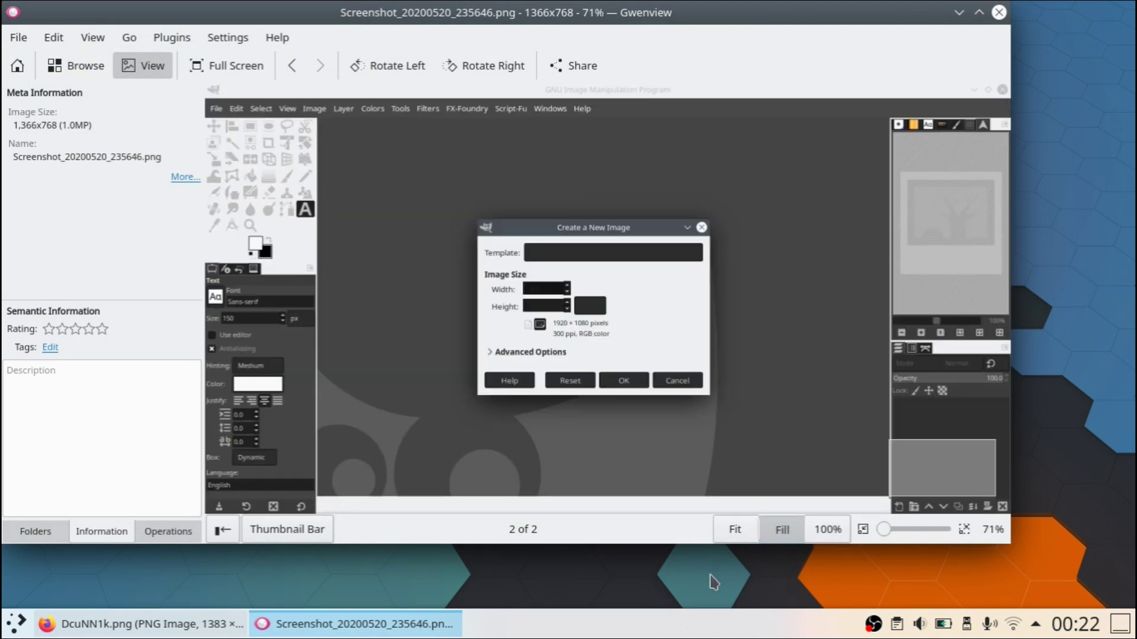
click(999, 12)
click(160, 31)
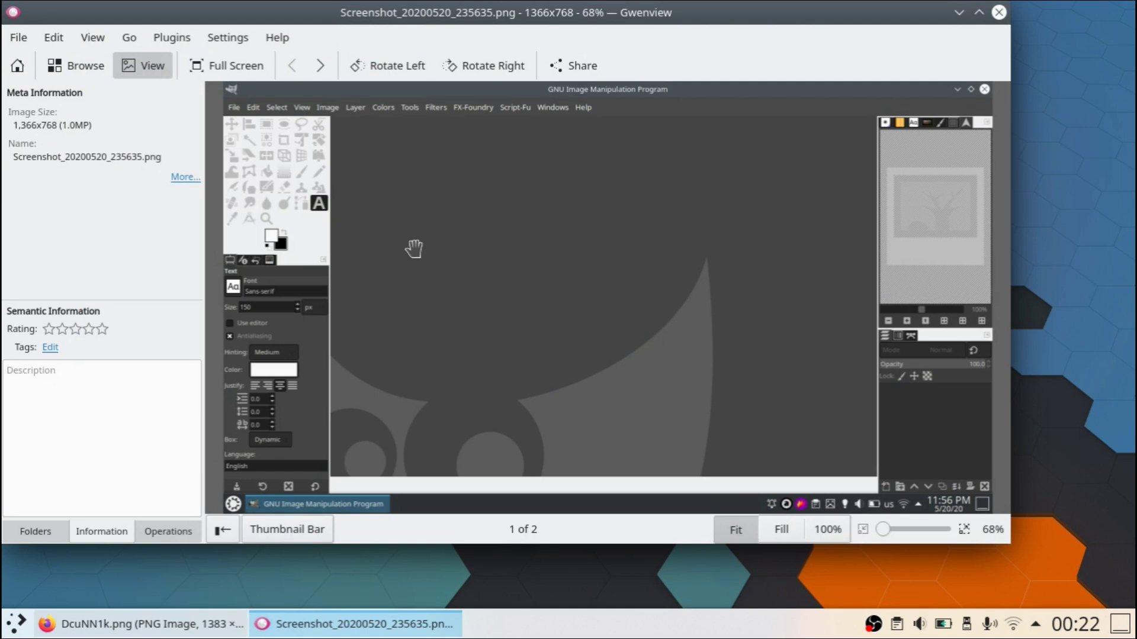
Step: Close the Gwenview window showing Screenshot_20200520_235635.png
click(999, 12)
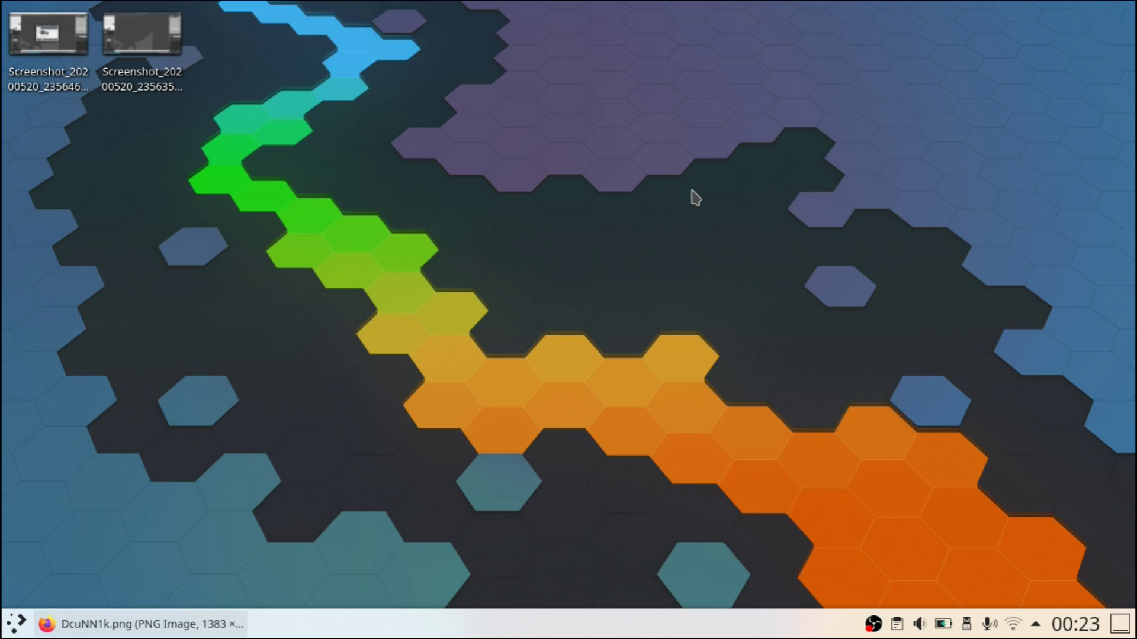
Step: Dim the screen to zero with the brightness keys, restore it, then open the application launcher
key(XF86MonBrightnessDown)
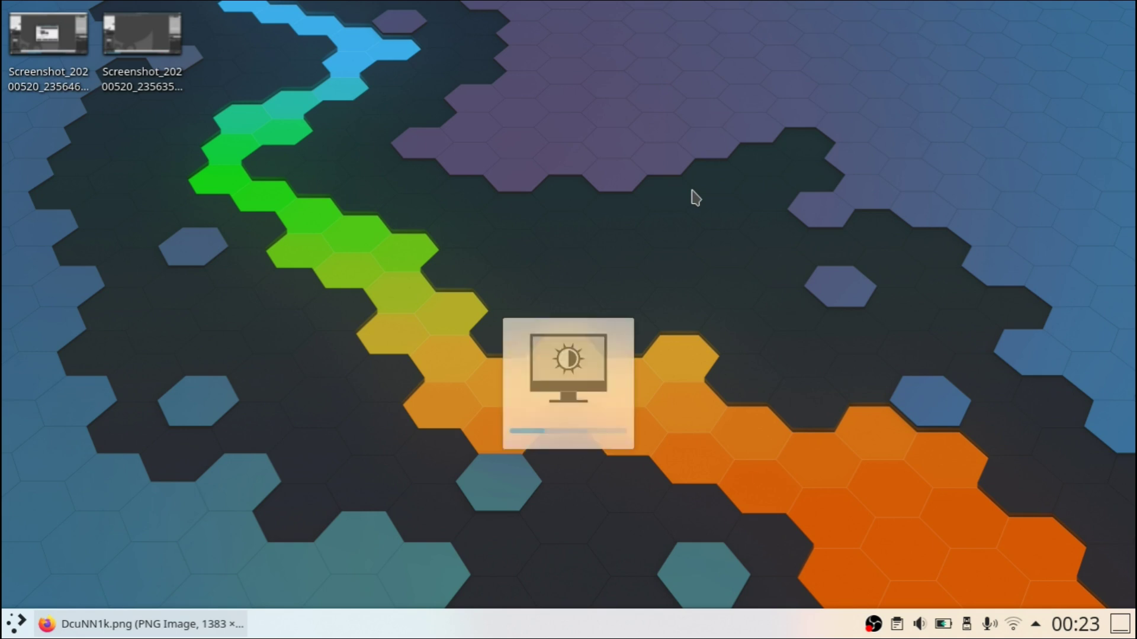
key(XF86MonBrightnessDown)
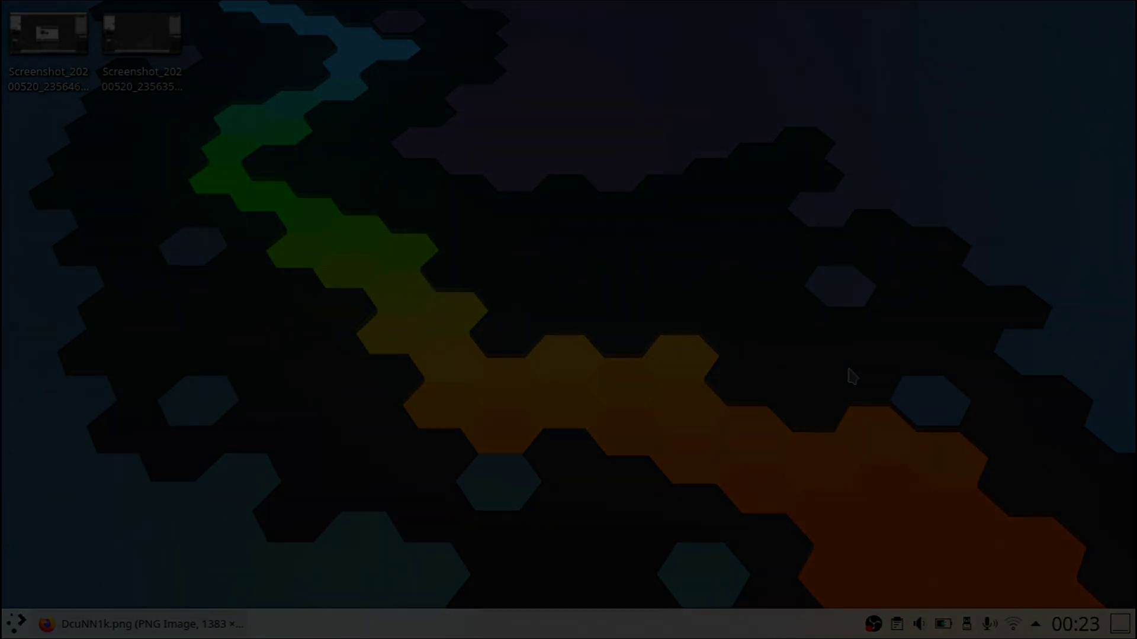
key(XF86MonBrightnessDown)
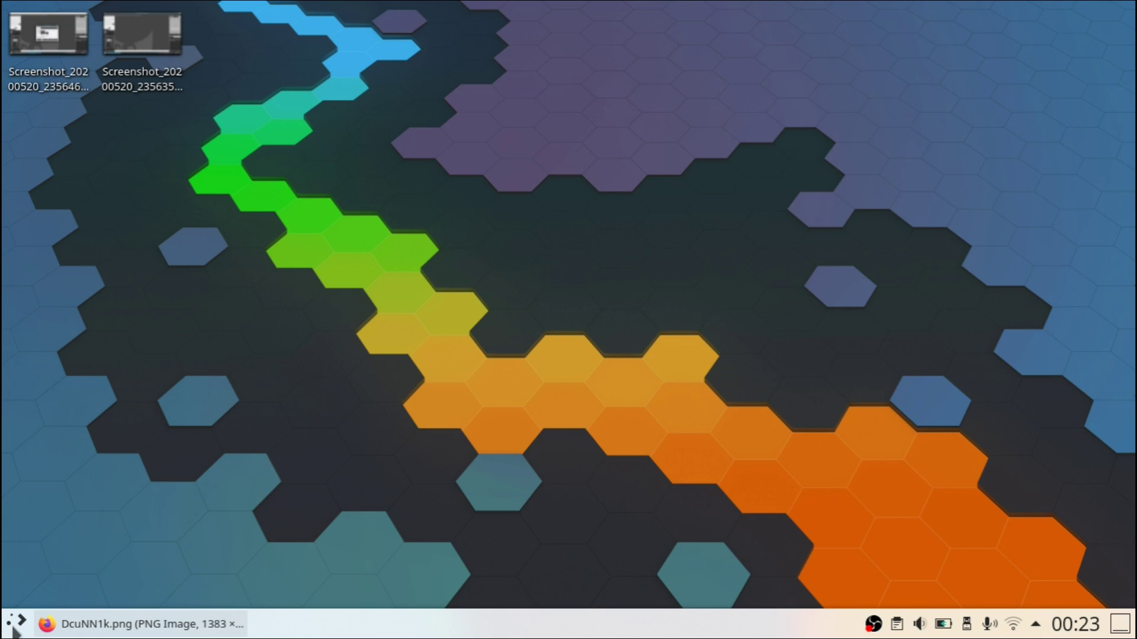
click(16, 626)
Step: Open System Settings and go to Workspace Behavior > Screen Locking > Appearance
click(63, 242)
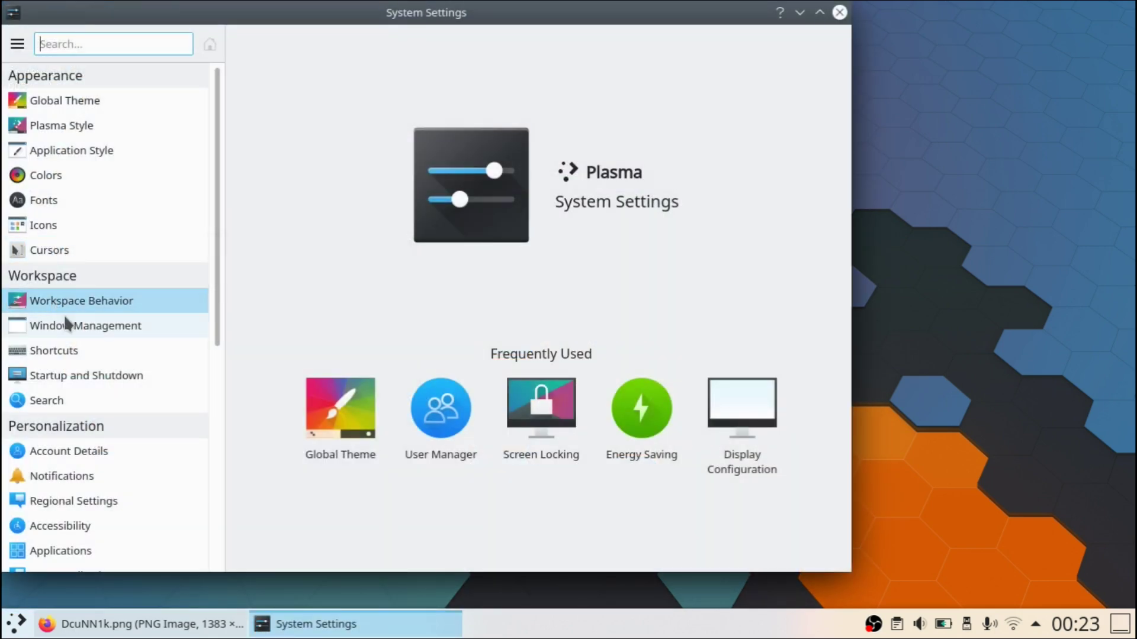
click(85, 377)
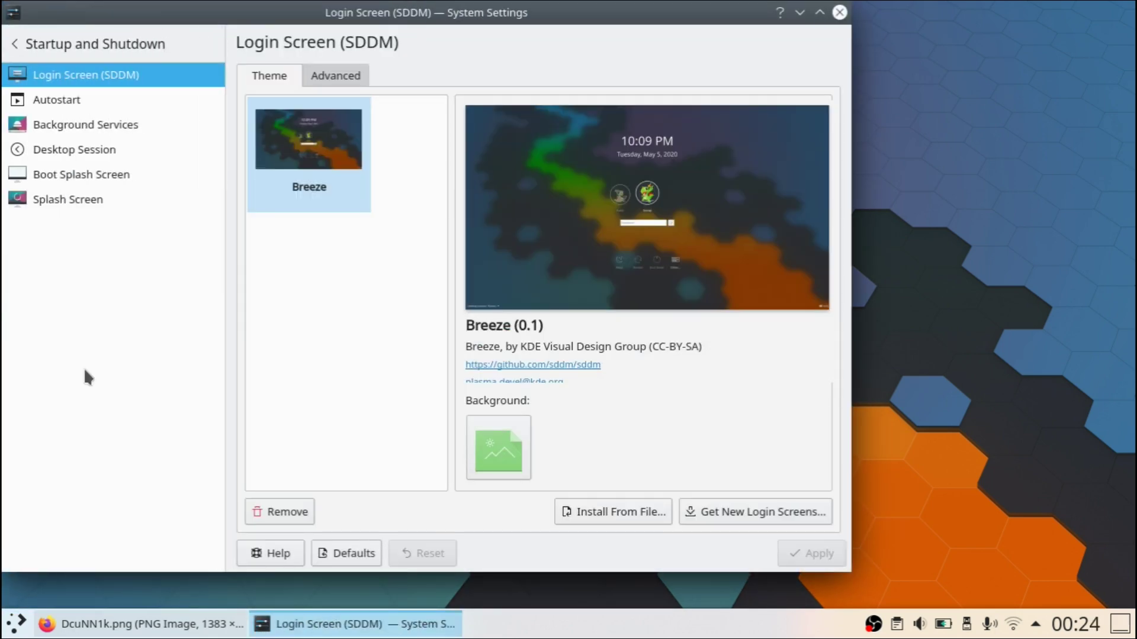
click(14, 43)
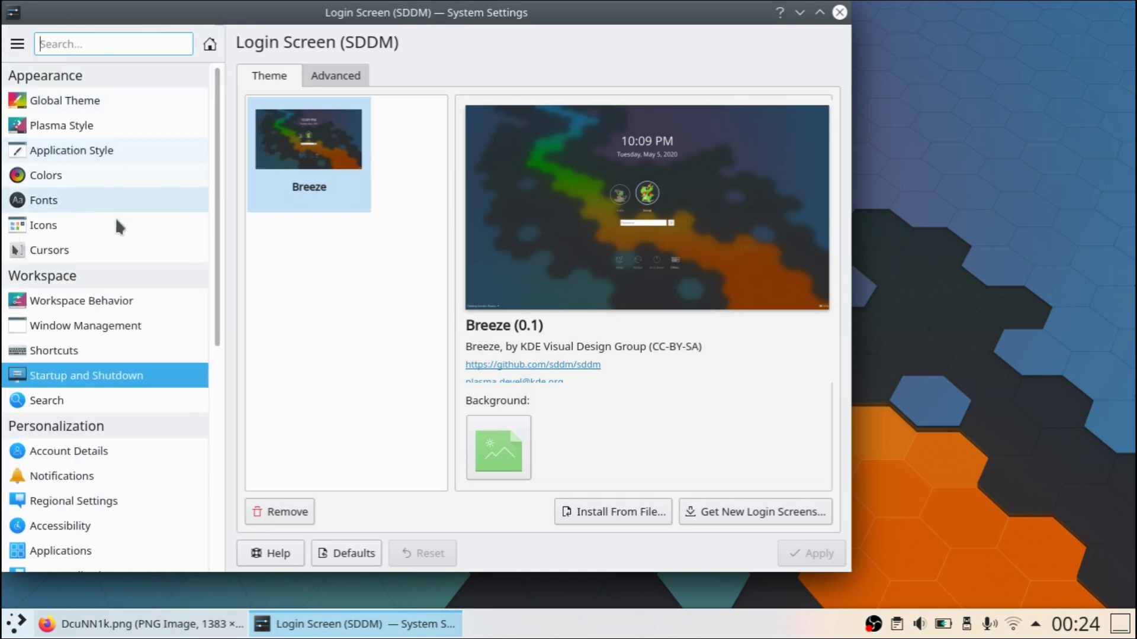
click(118, 302)
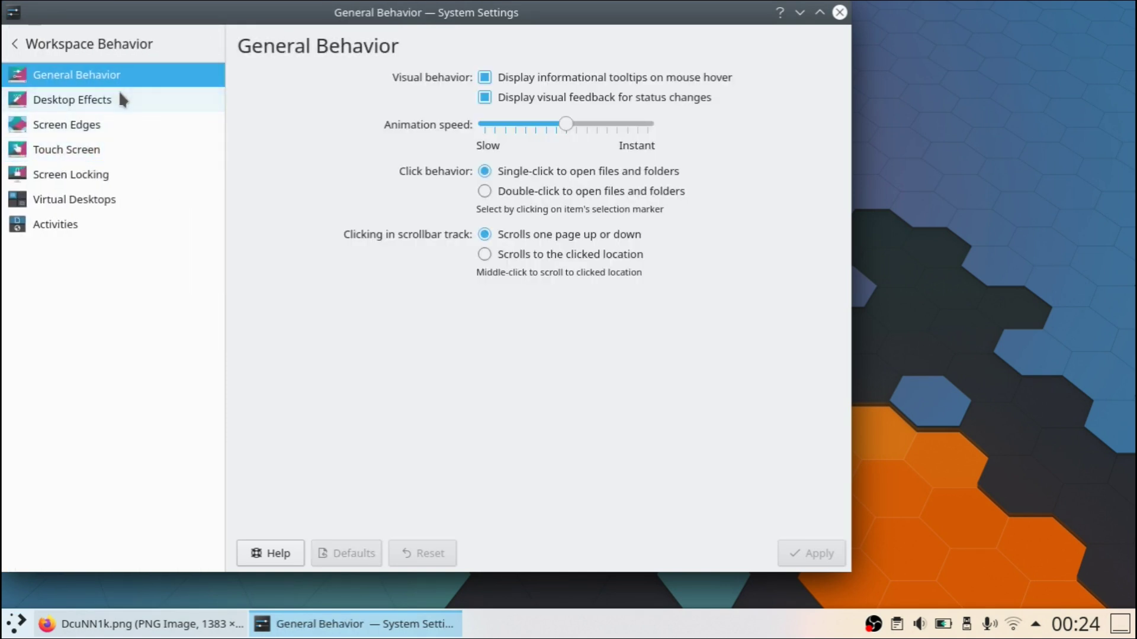
click(114, 174)
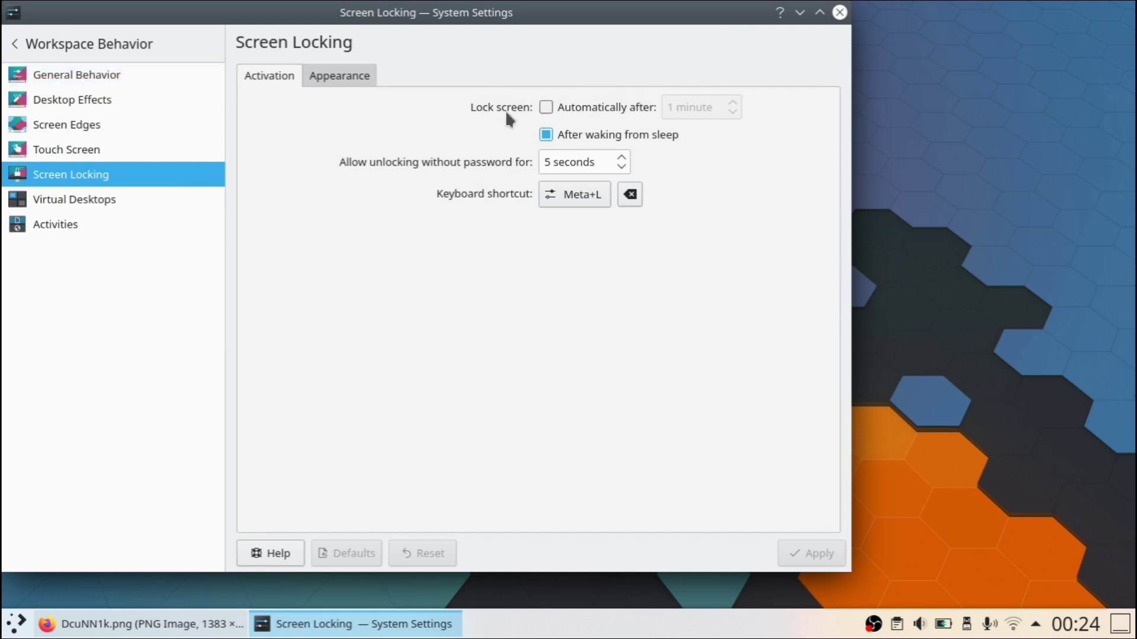
click(355, 79)
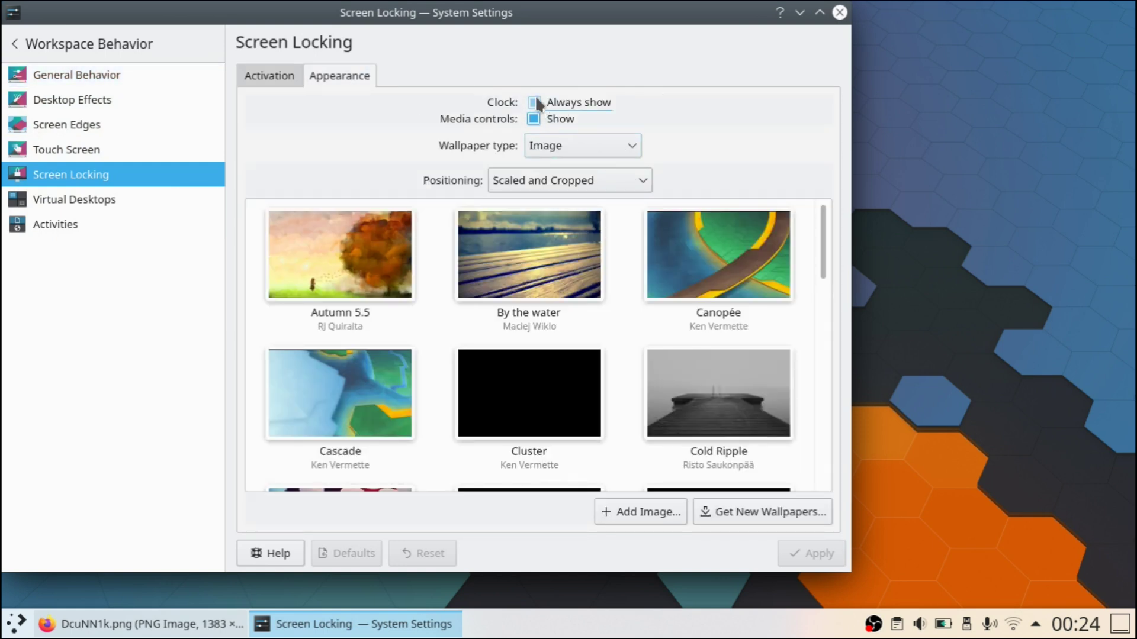
Step: Turn off 'Clock: Always show', apply it, and lock the screen with Meta+L
click(738, 465)
click(832, 556)
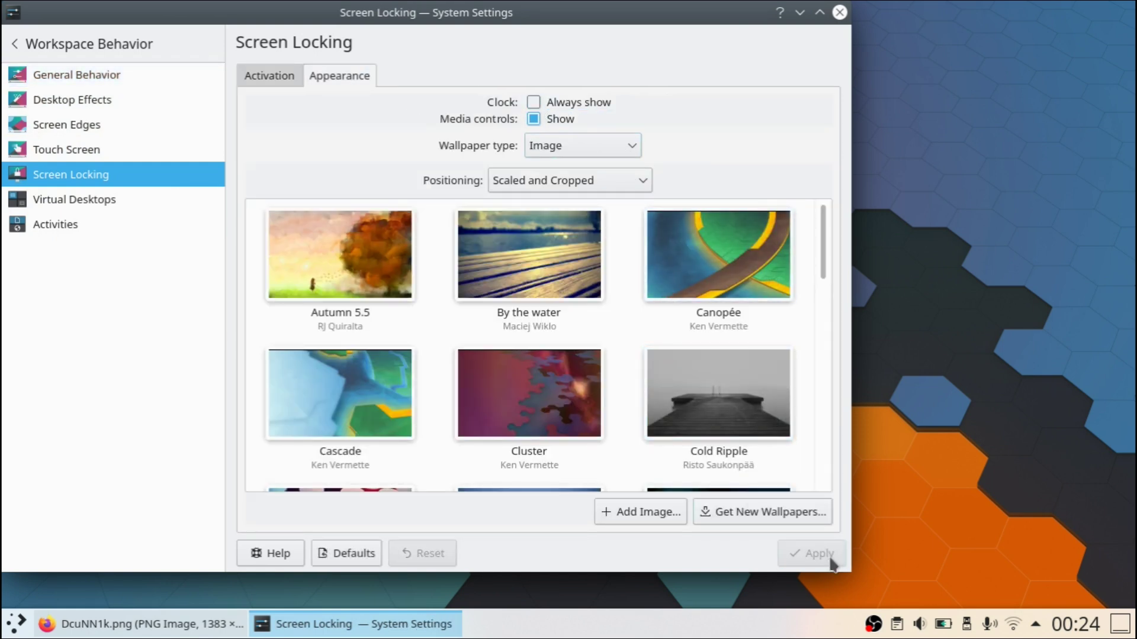
key(super+l)
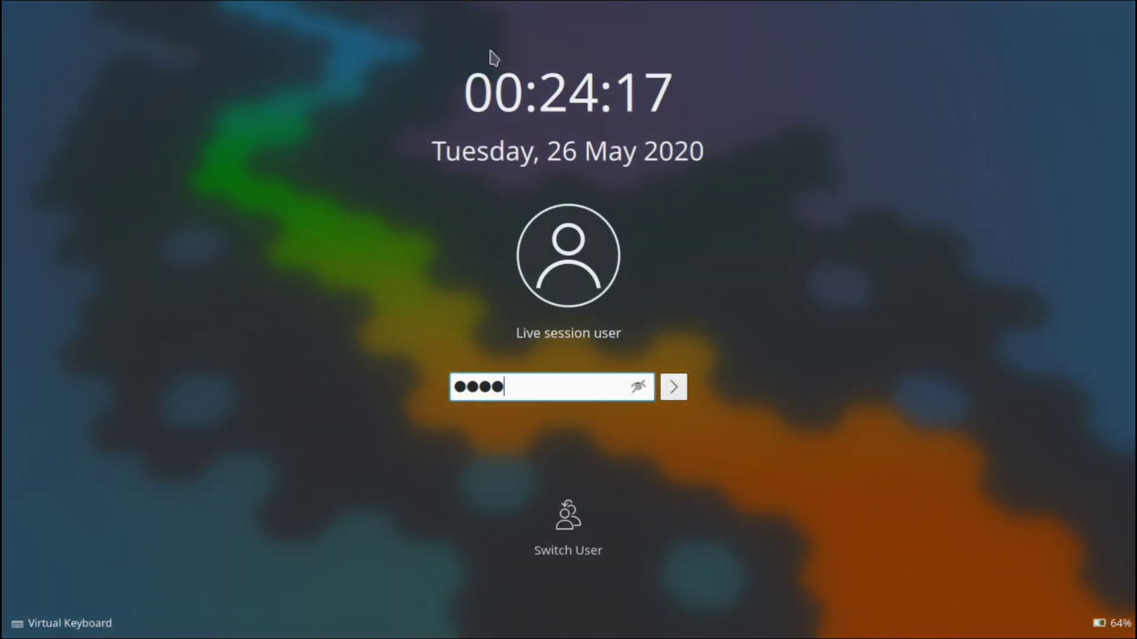
Step: Enter the account password on the lock screen to unlock the session
key(Return)
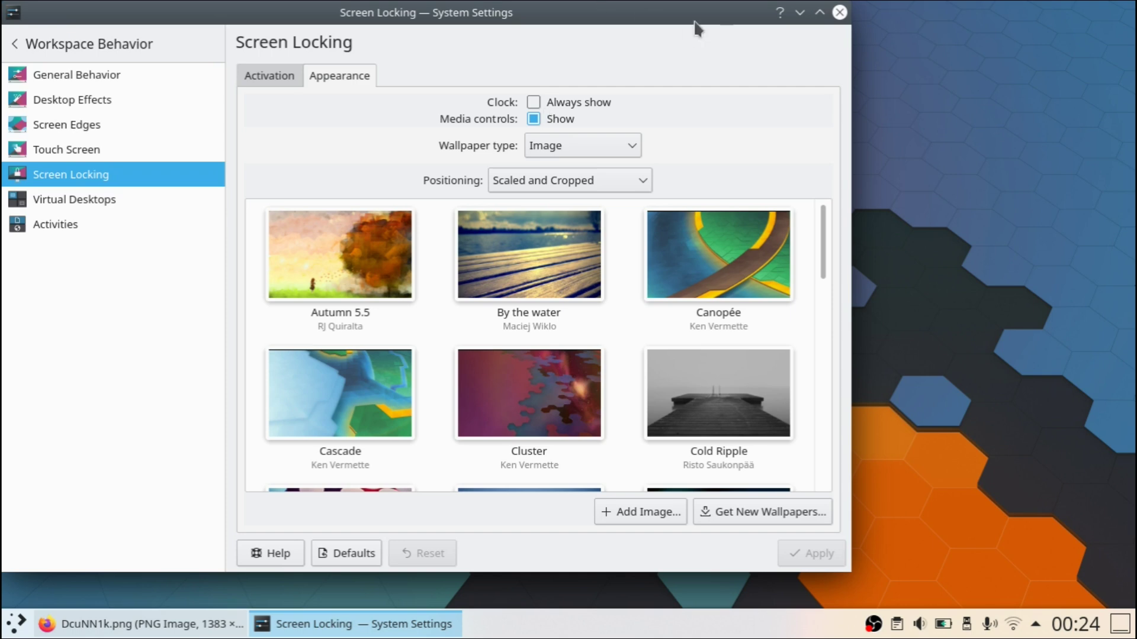
Step: Move the System Settings window aside, return to the main categories, and close it
drag(694, 23, 792, 36)
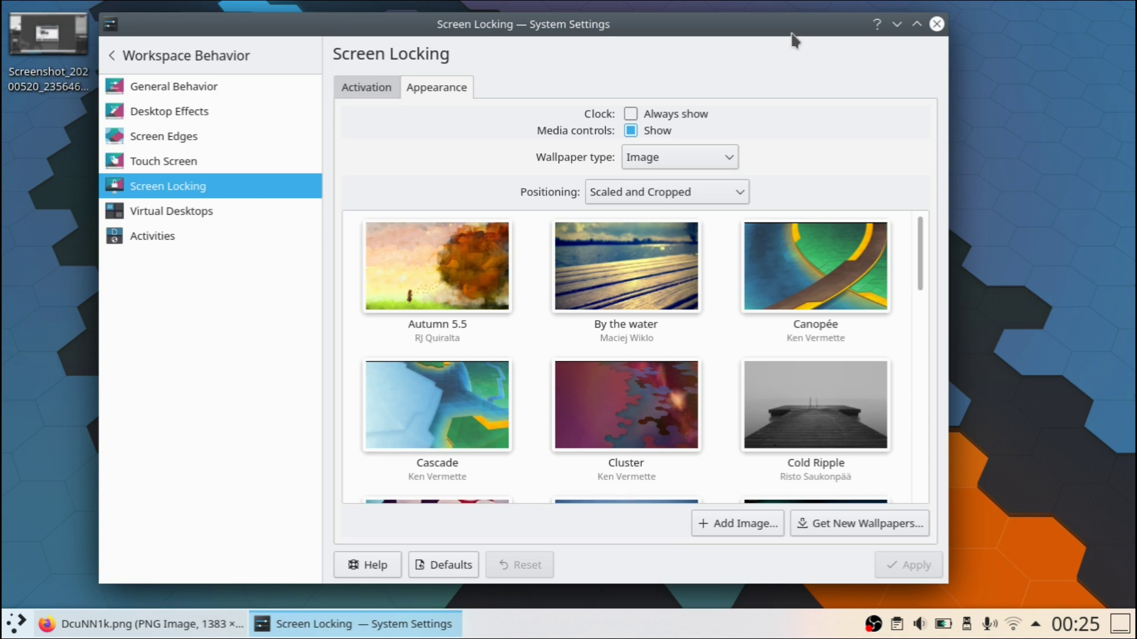
click(142, 47)
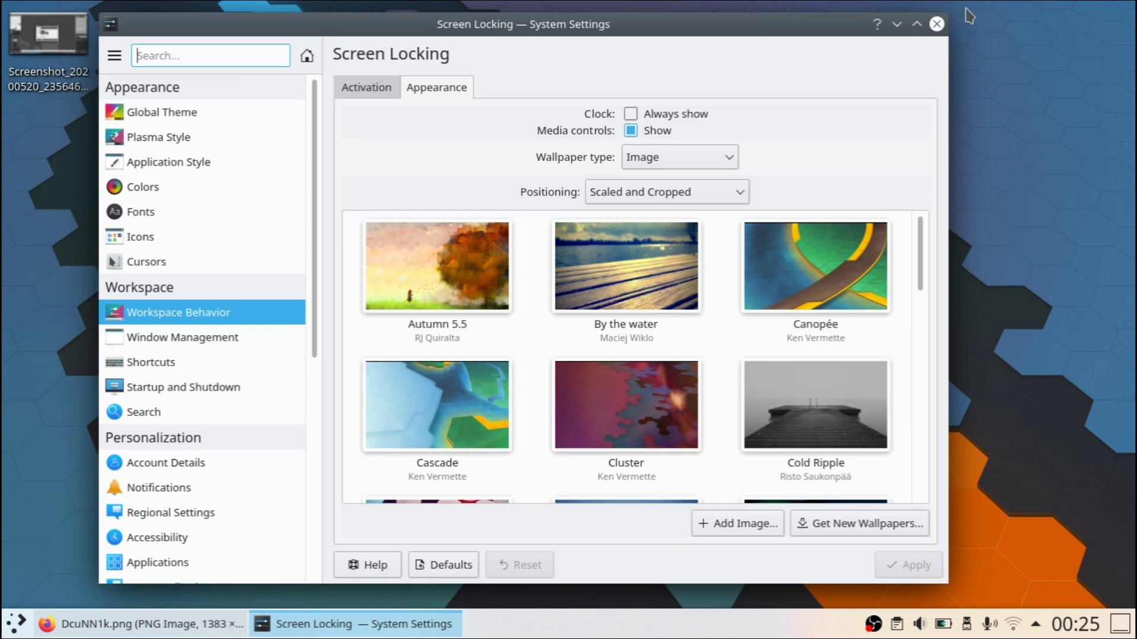
click(936, 24)
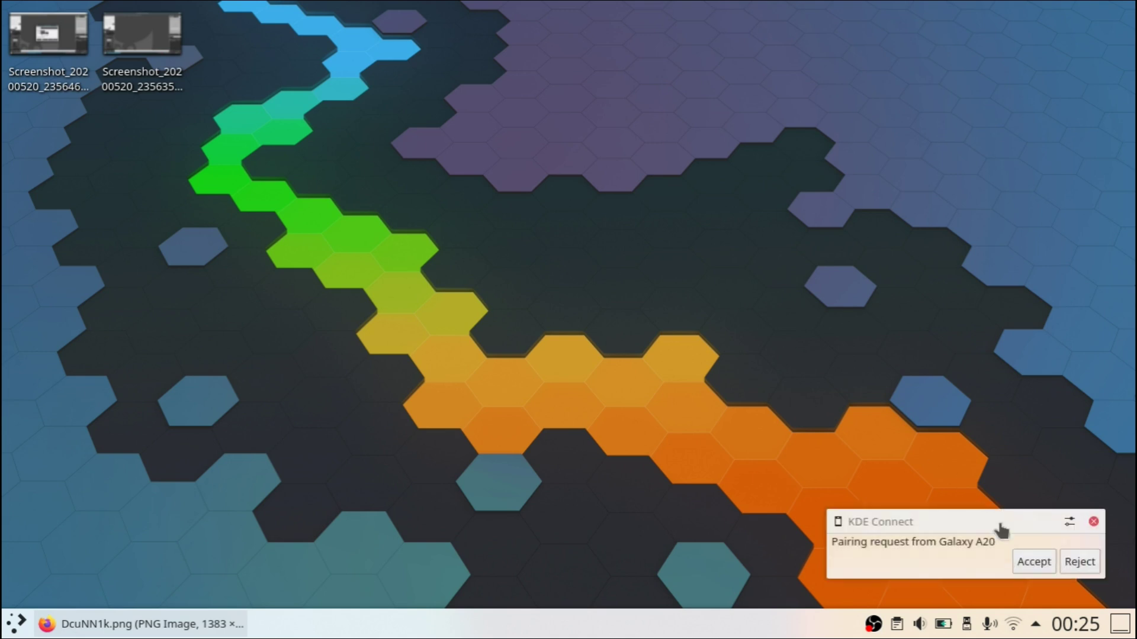
Step: Accept the Galaxy A20 pairing request and check a screenshot's Send via KDE Connect menu option
click(1031, 564)
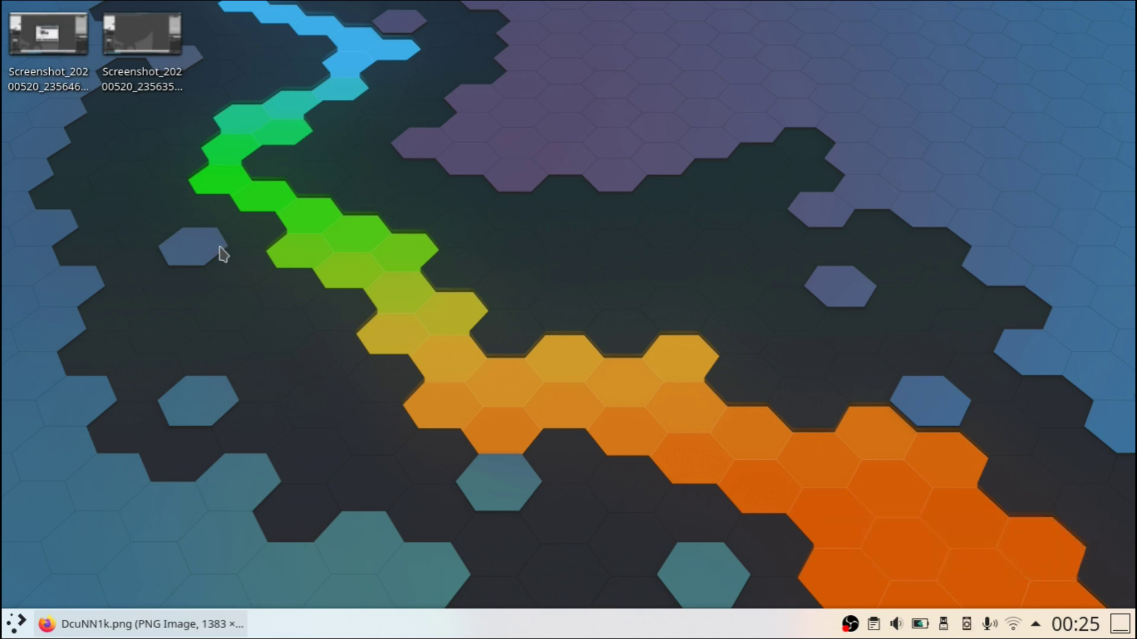
right_click(140, 52)
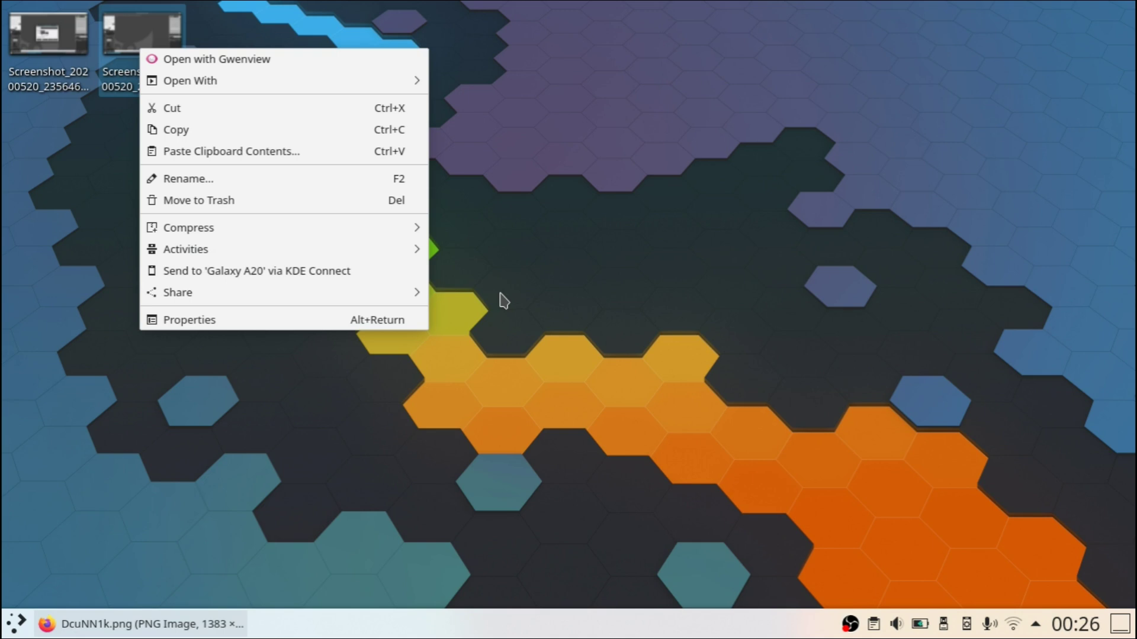
click(503, 301)
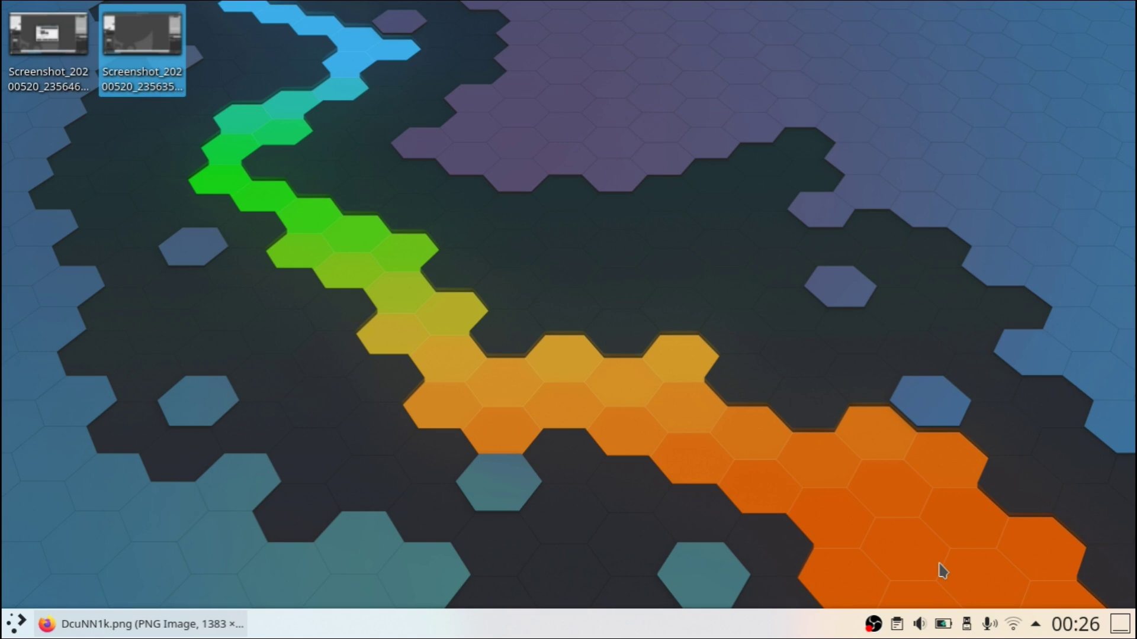
click(755, 604)
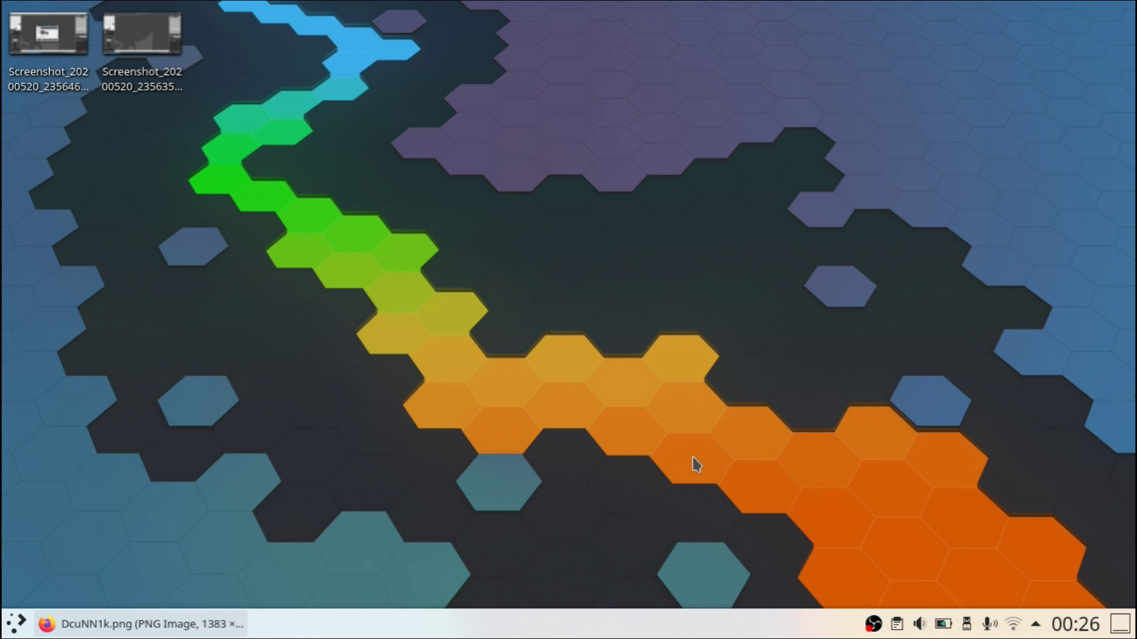
Step: Open Dolphin on Pictures, select both screenshots, and view Screenshot_20200520_235646.png in Gwenview
key(super+e)
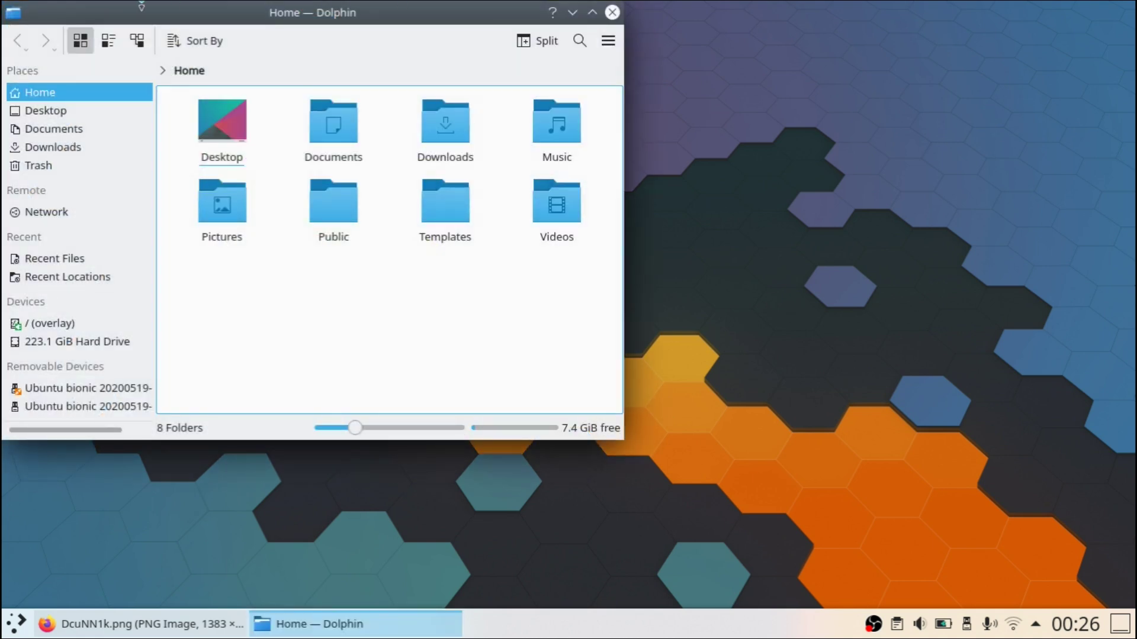
drag(201, 13, 477, 85)
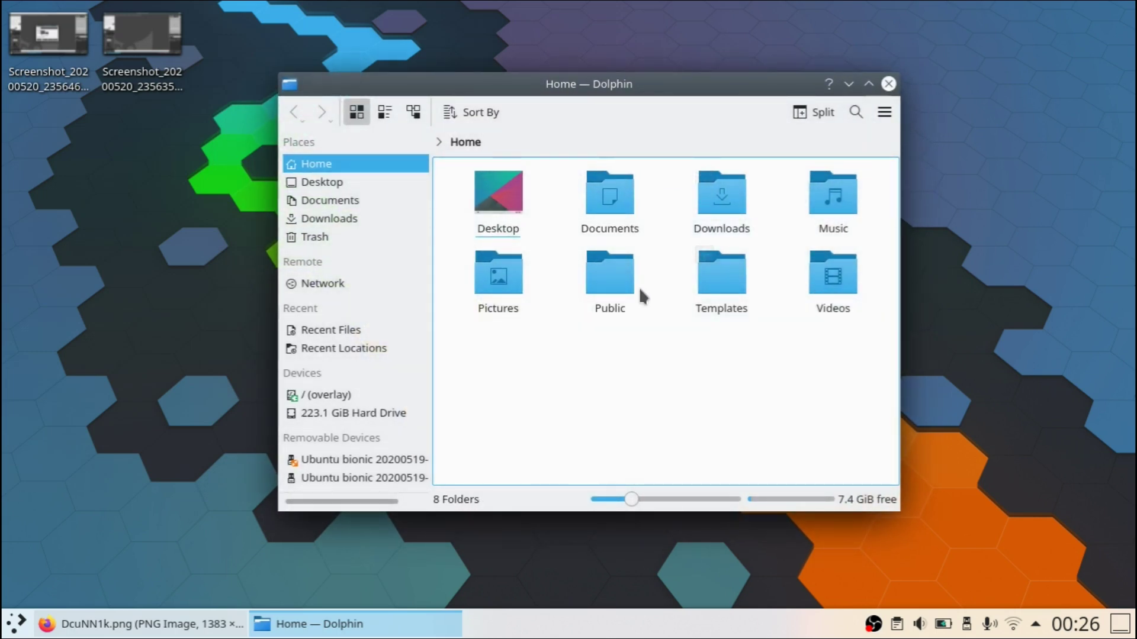
click(502, 283)
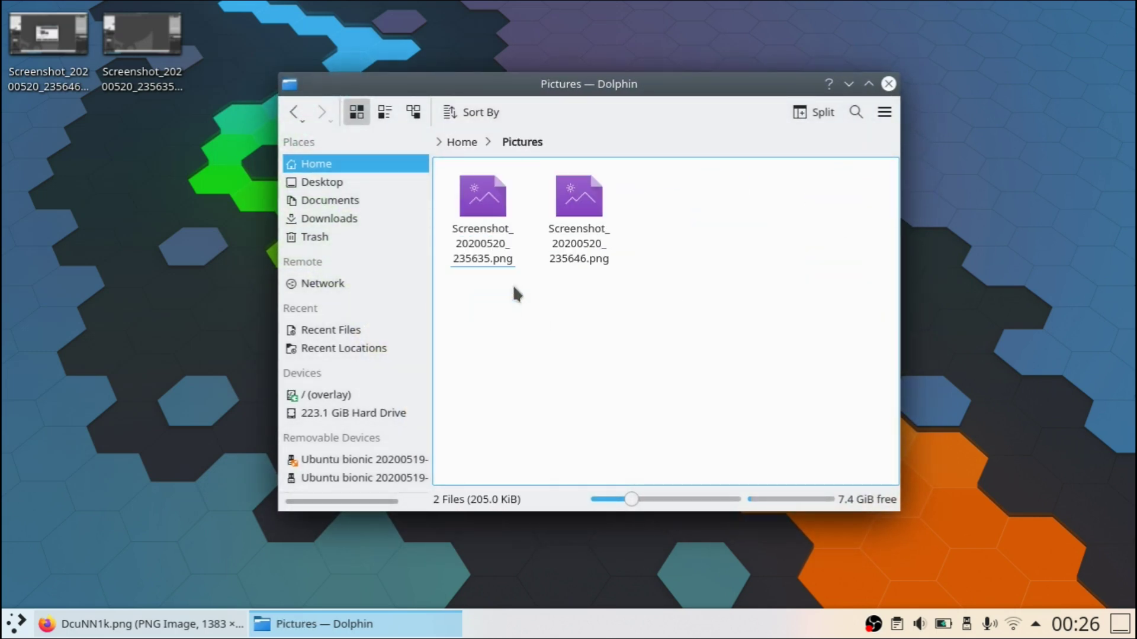
drag(686, 302, 588, 364)
click(560, 240)
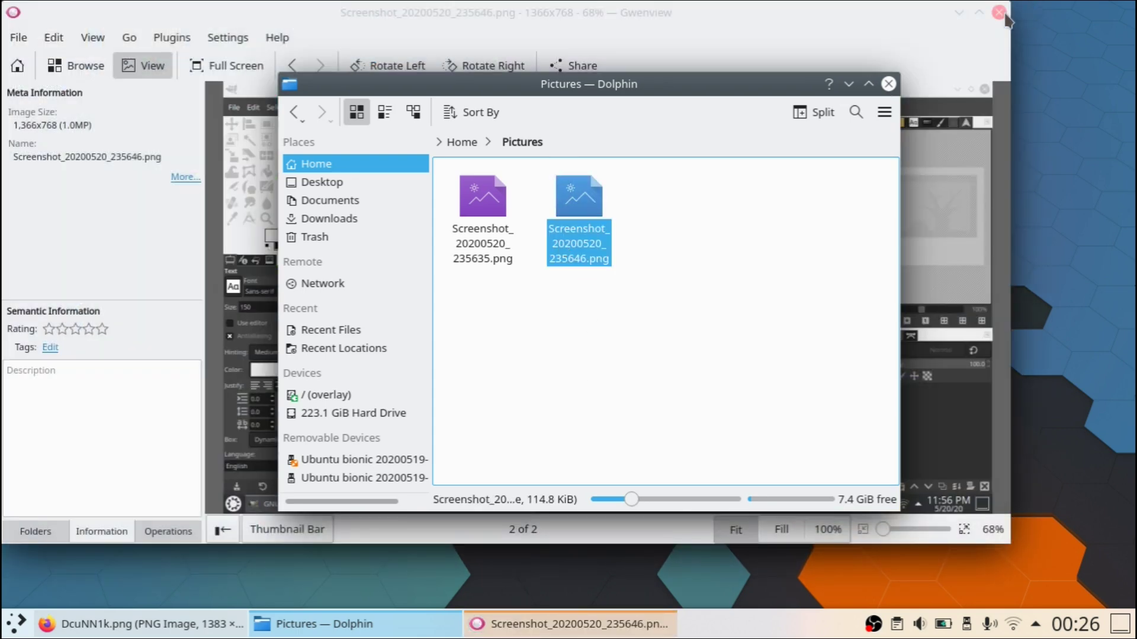
Step: Close Gwenview, clear the file selection, and close the Dolphin window
click(999, 13)
drag(680, 304, 542, 335)
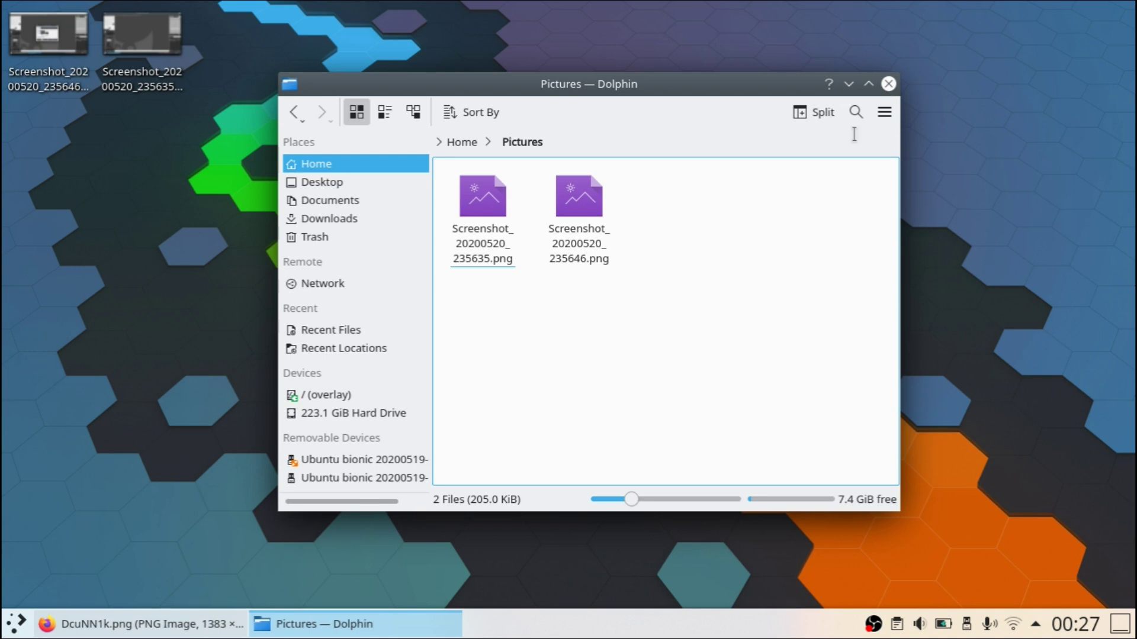
click(888, 84)
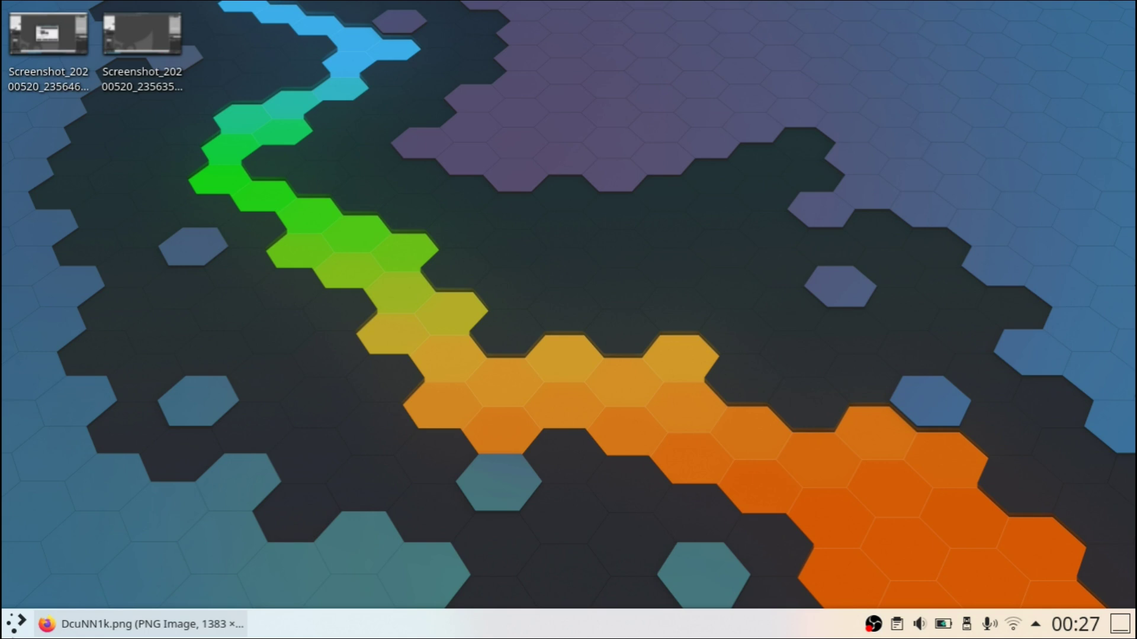
click(77, 624)
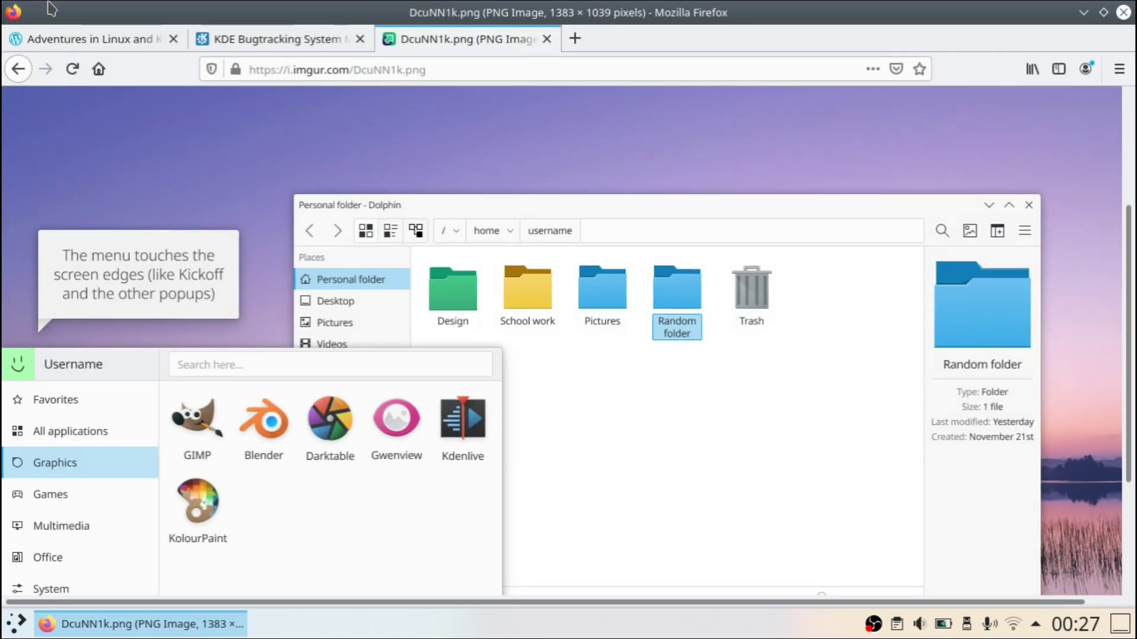
click(104, 39)
scroll(297, 303, down, 2)
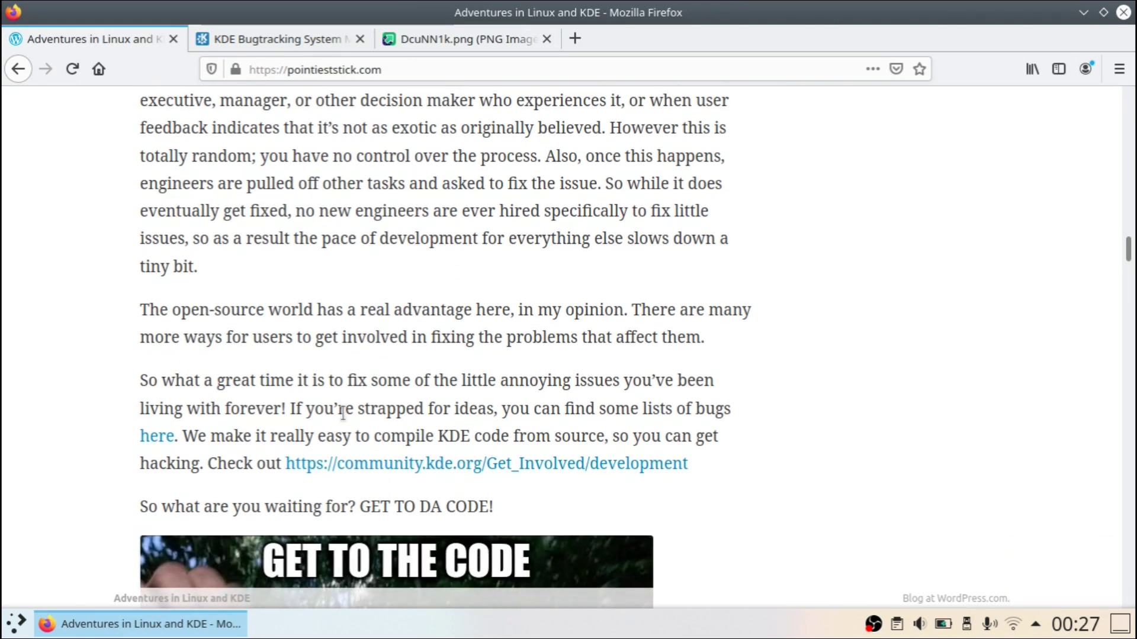
scroll(371, 462, down, 10)
scroll(371, 456, up, 10)
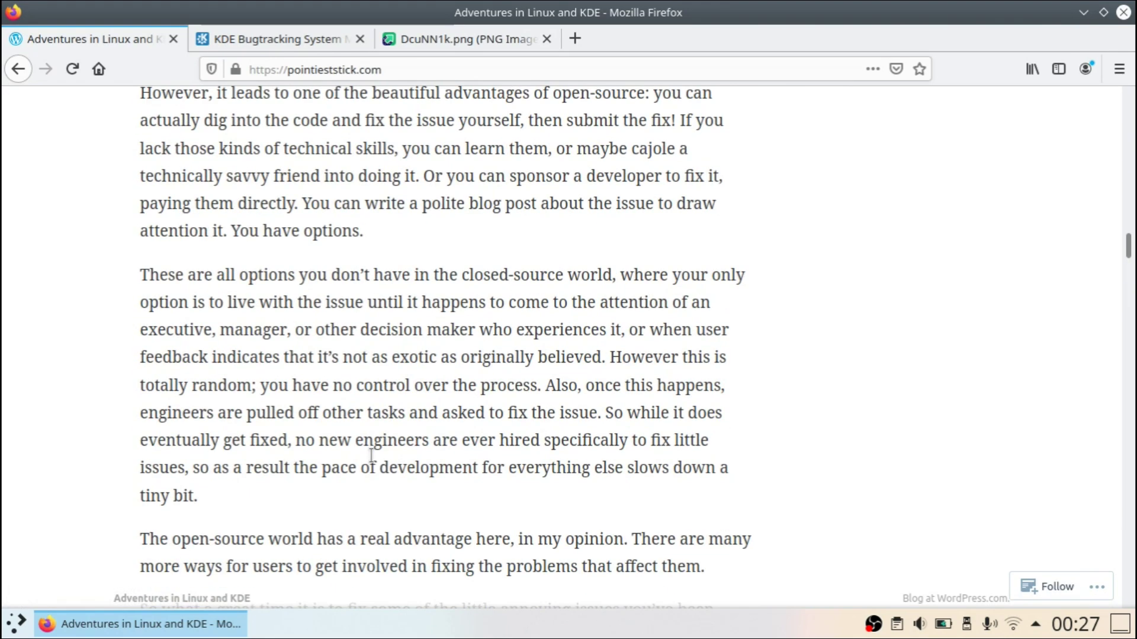
scroll(377, 466, down, 5)
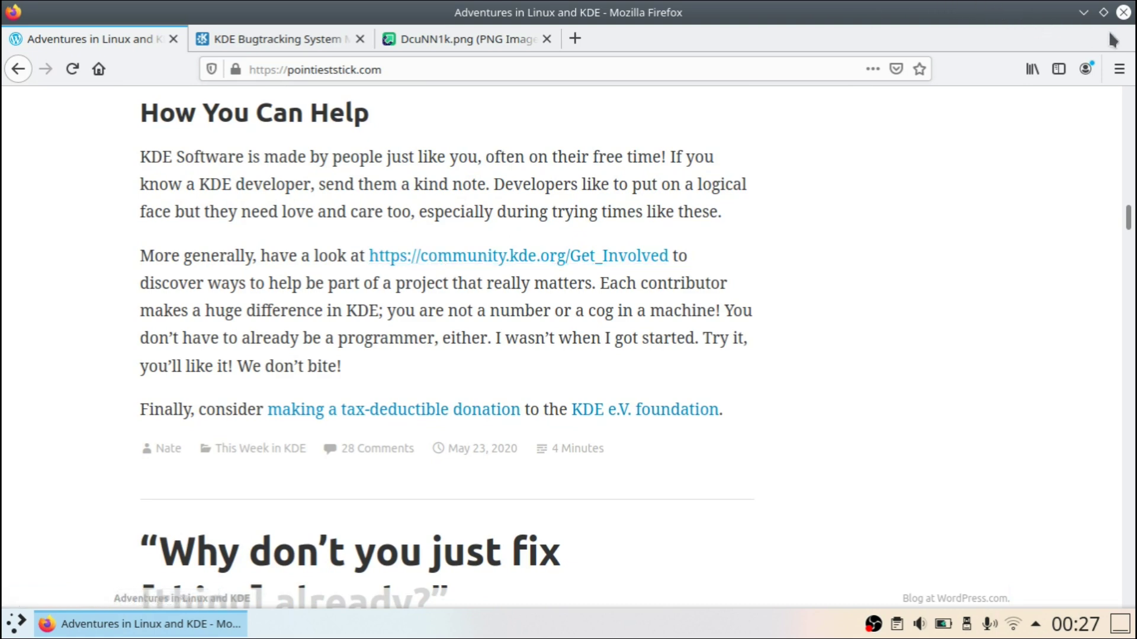
click(450, 39)
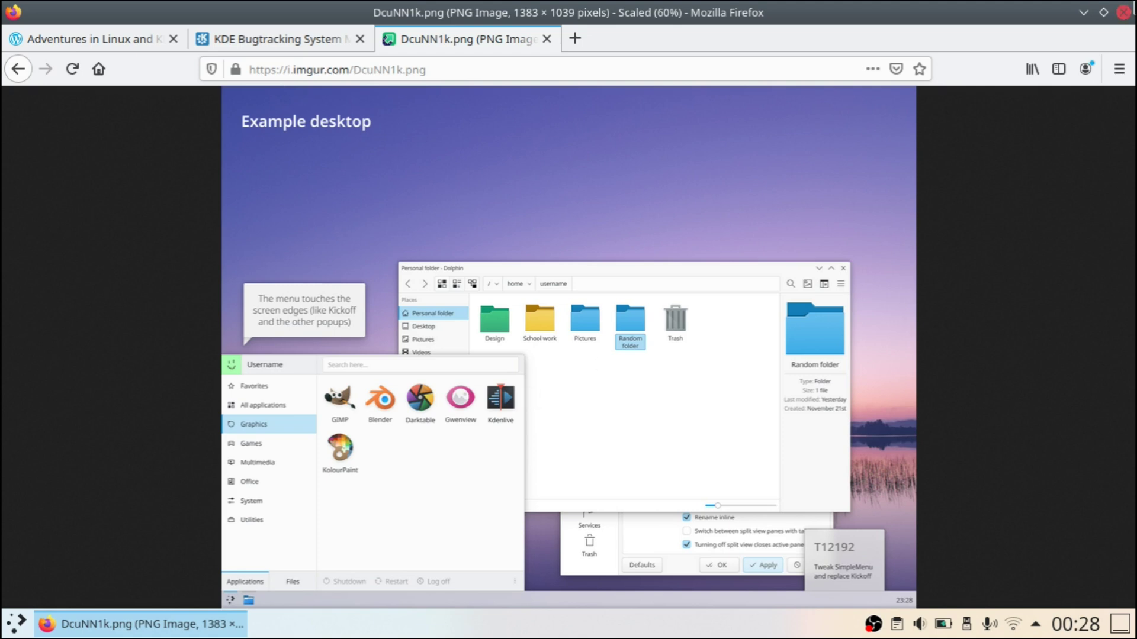
Step: Quit Firefox and confirm closing all its tabs
click(1123, 12)
click(740, 351)
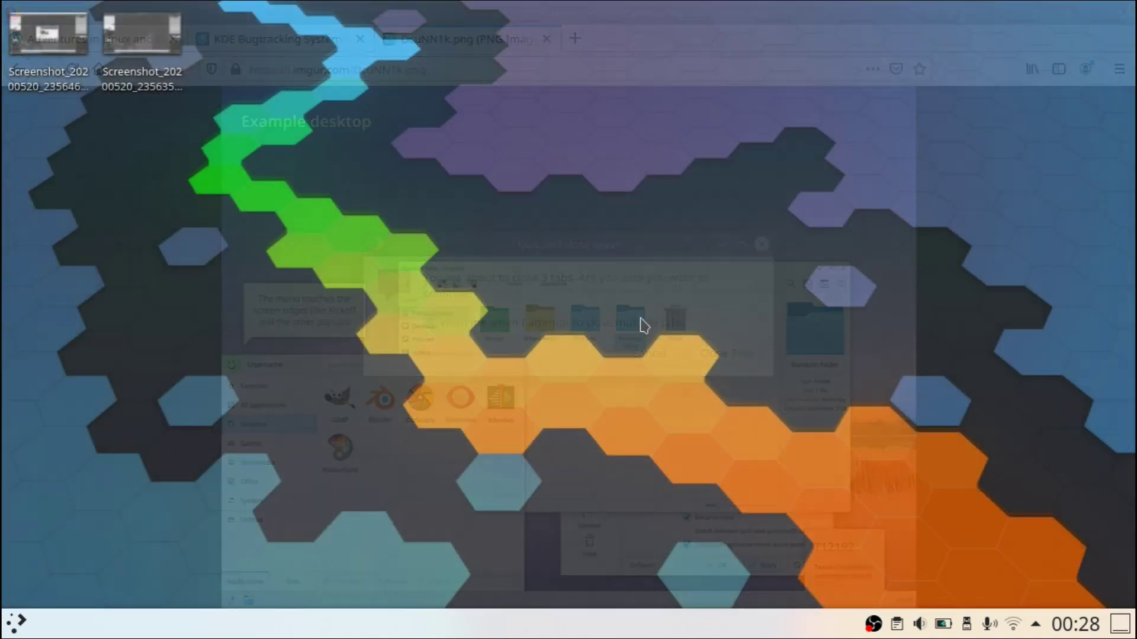